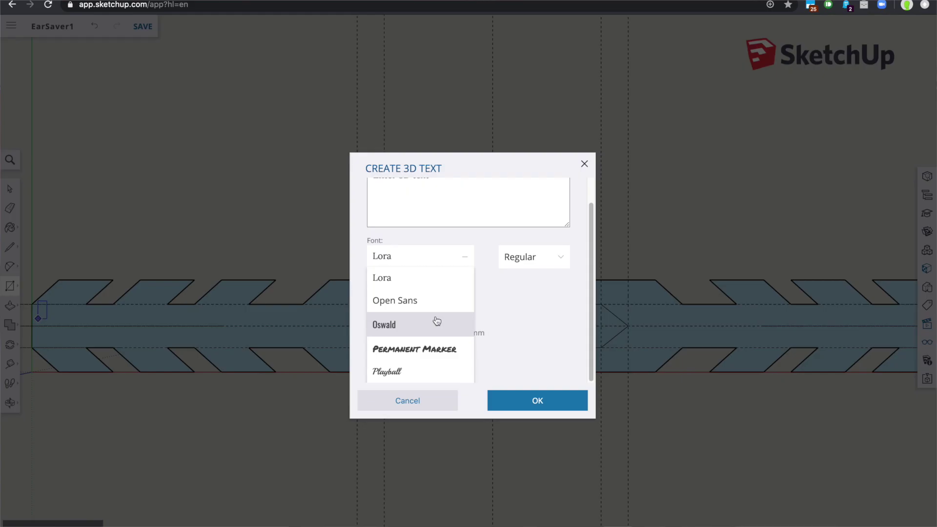
Enter the letter P as the 3D text.
text(P)
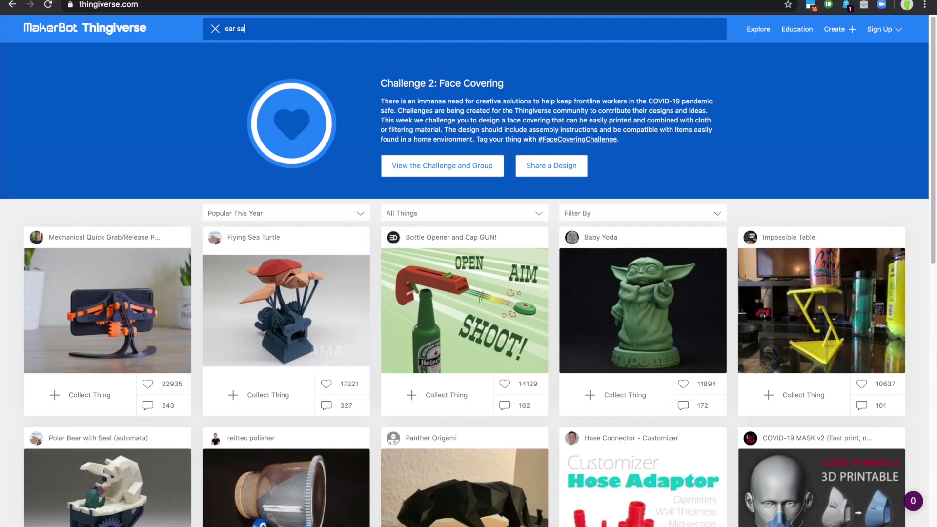
Search Thingiverse for "ear saver" and view the pictures of the first Ear Saver design.
text(er)
key(Return)
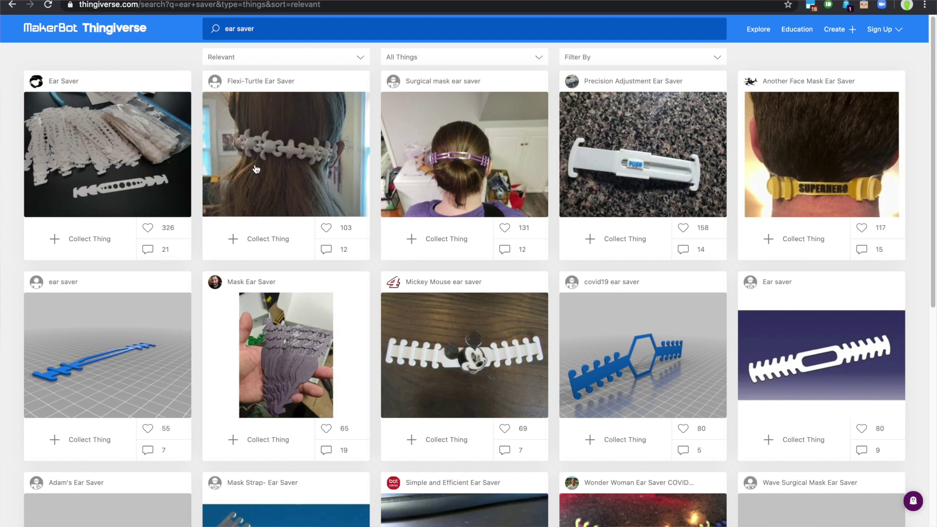
click(145, 167)
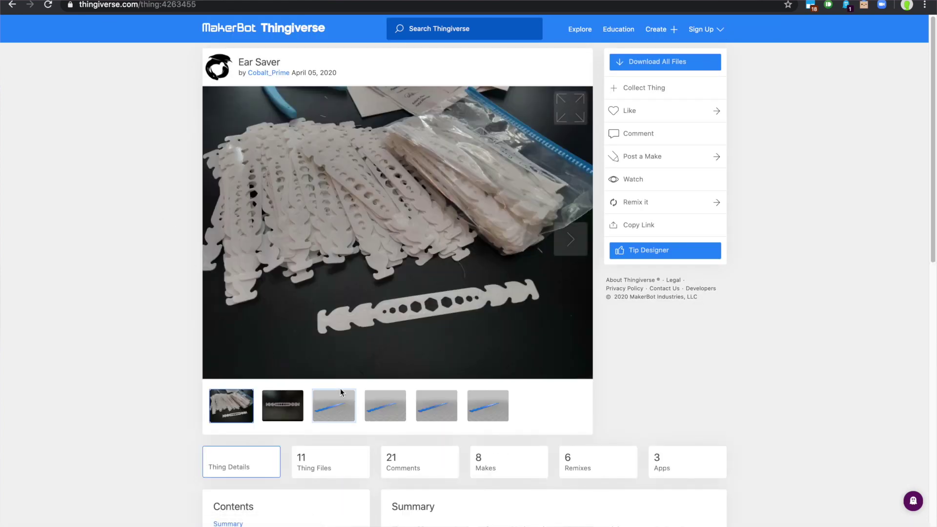
click(326, 412)
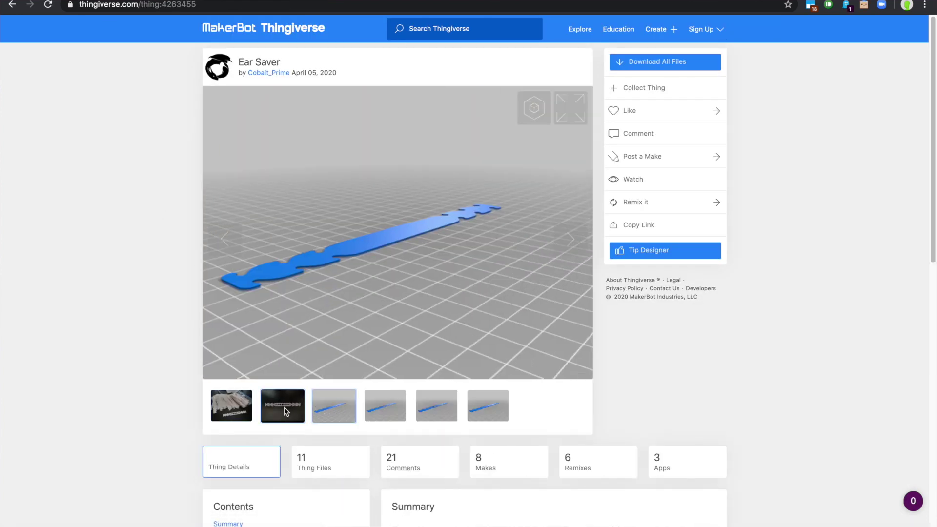
click(284, 410)
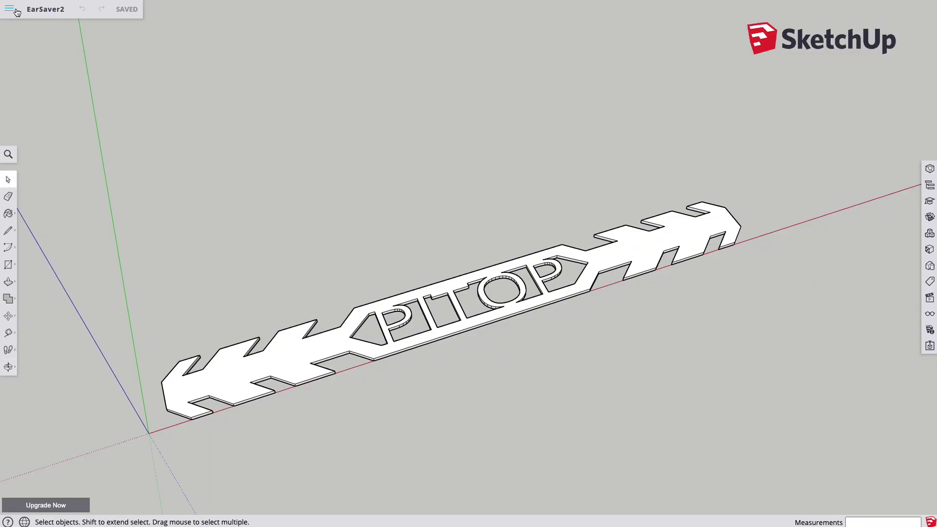
Export the EarSaver2 model from SketchUp as an STL file.
click(10, 10)
mouse_move(58, 145)
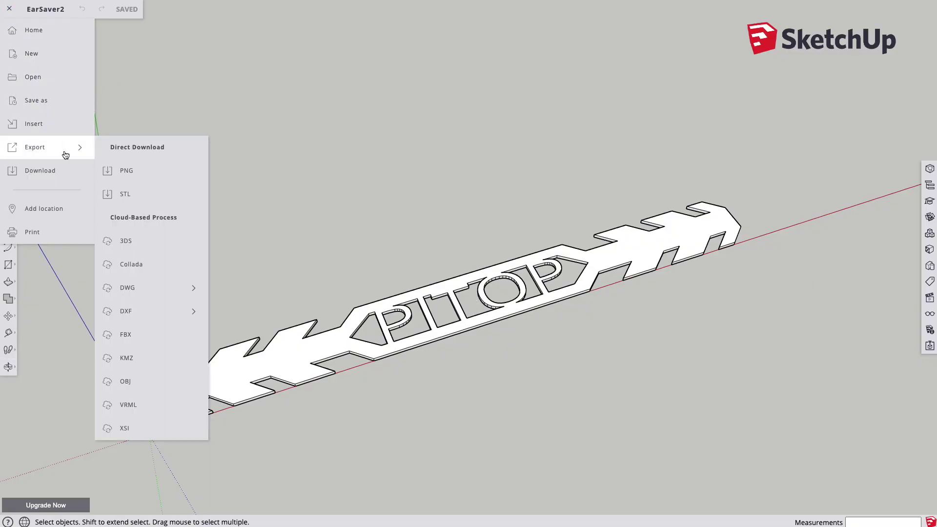
click(154, 199)
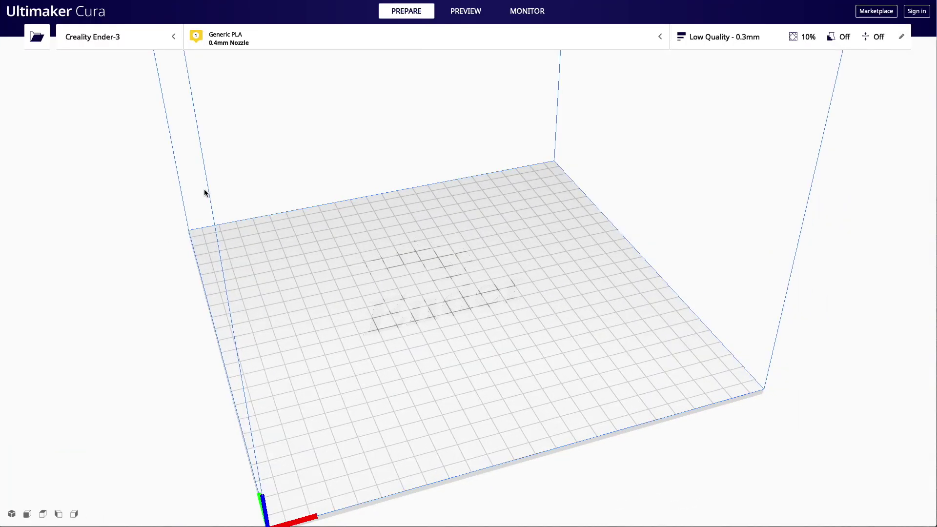
Switch to Ultimaker Cura and review the list of preset printers.
scroll(356, 307, down, 5)
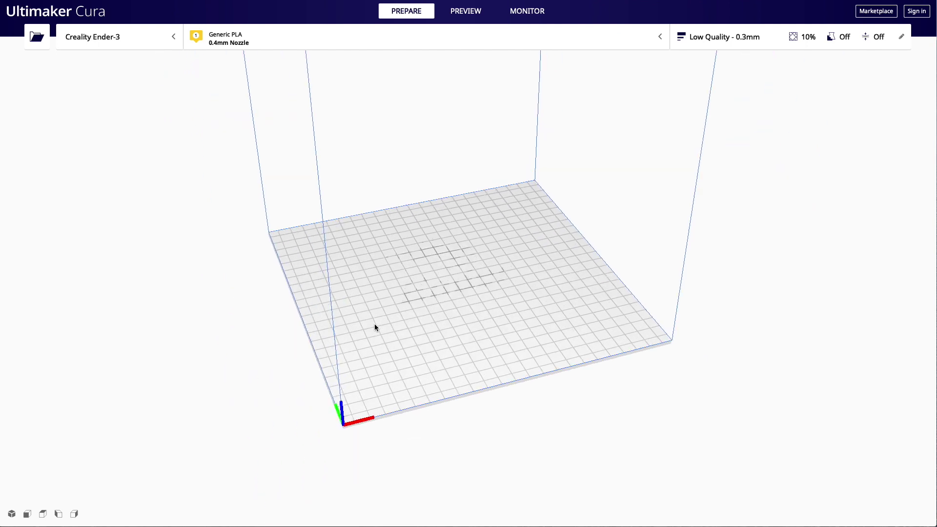
click(548, 307)
right_drag(441, 303, 342, 282)
right_drag(410, 289, 412, 321)
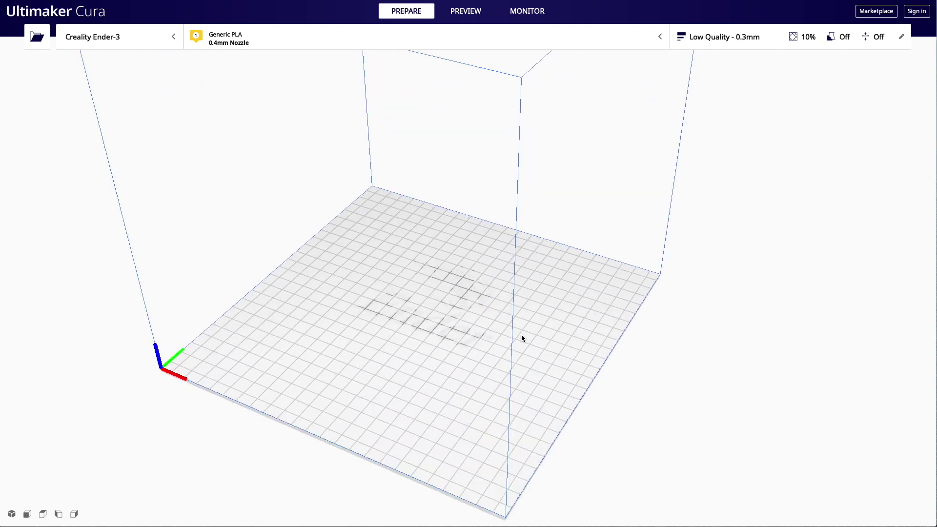
click(114, 39)
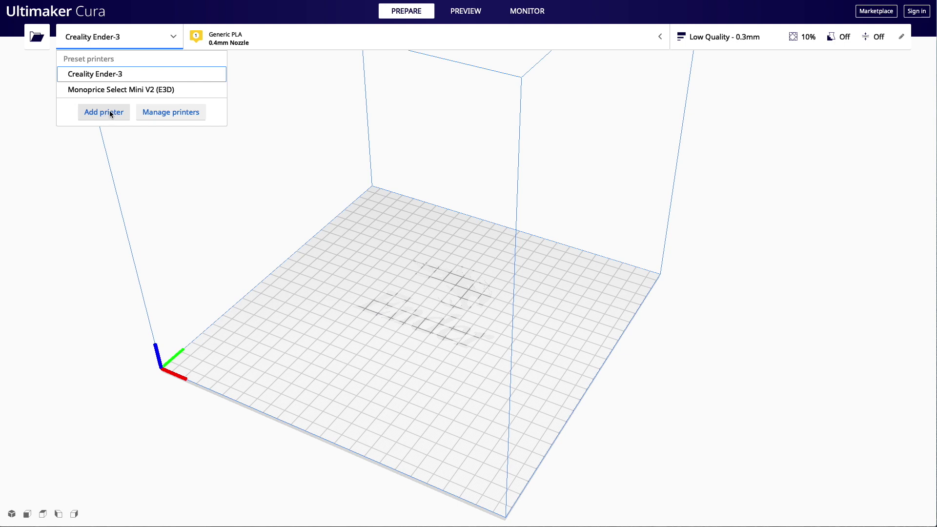
click(155, 172)
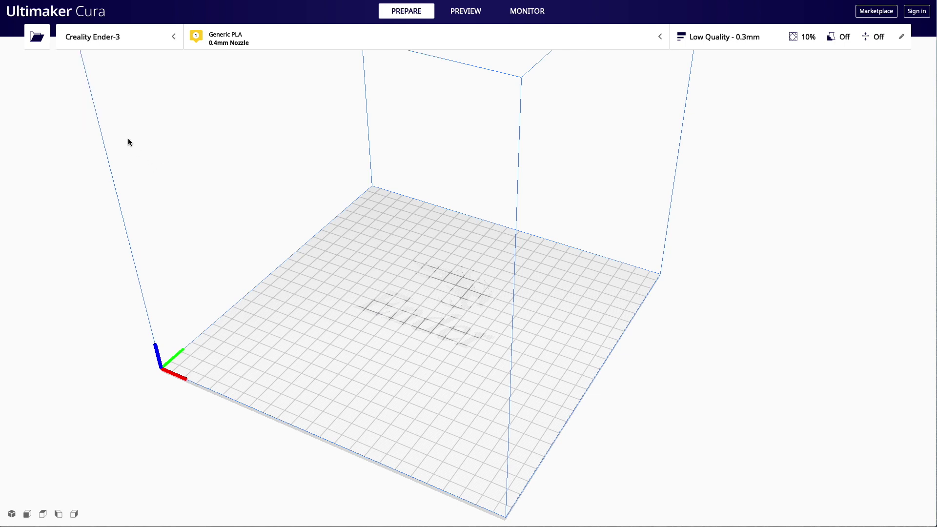
Load EarSaver2 (1).stl from the MakerMask folder onto the build plate.
click(35, 38)
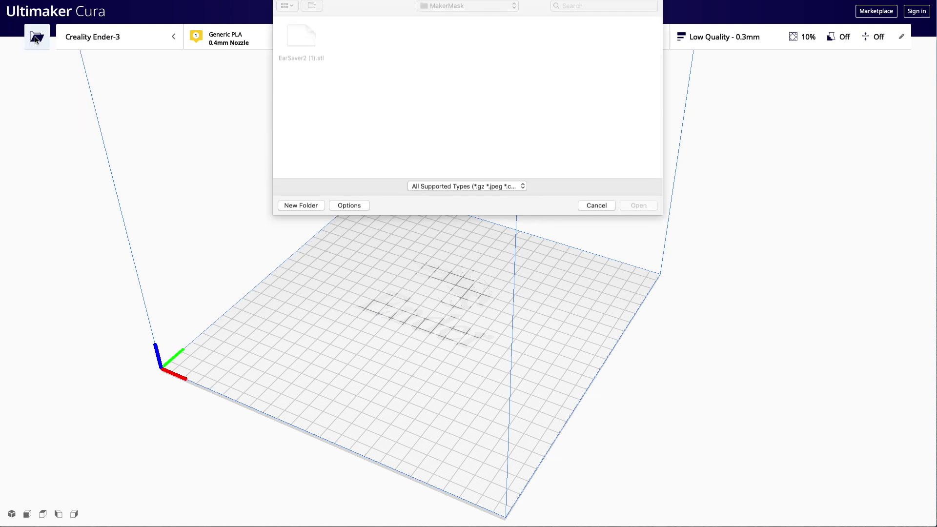
click(301, 41)
click(628, 209)
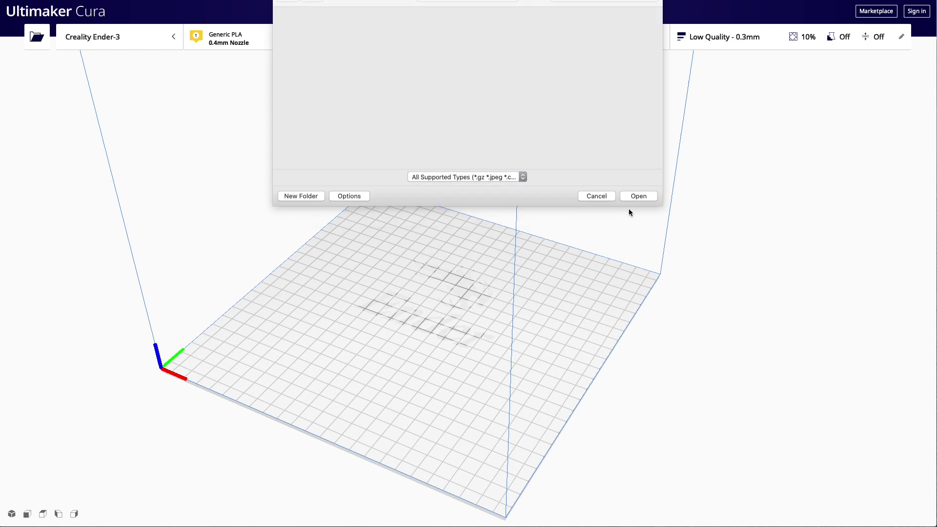
right_drag(389, 390, 466, 362)
scroll(397, 388, up, 4)
right_drag(397, 389, 541, 330)
scroll(463, 391, down, 5)
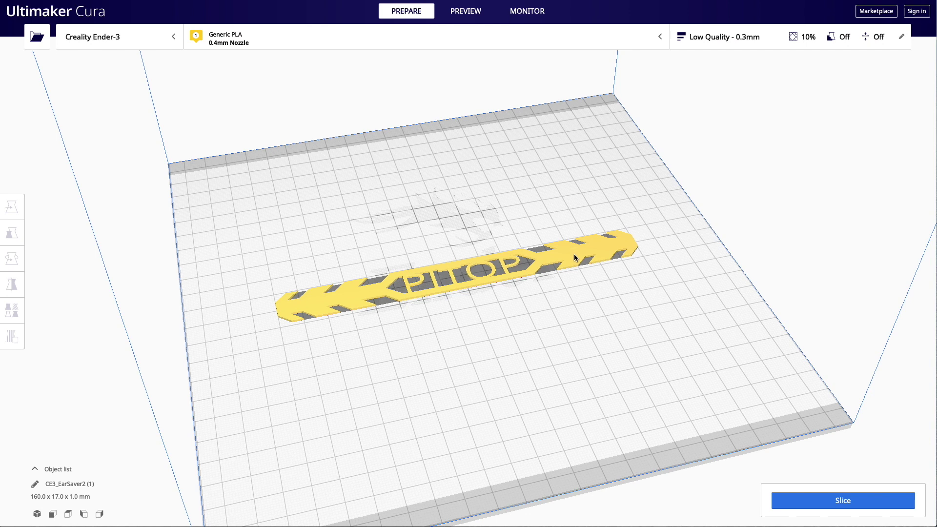
Move the ear saver across the build plate to about X 7.7 mm, Y 2.7 mm.
right_drag(574, 254, 503, 284)
click(559, 292)
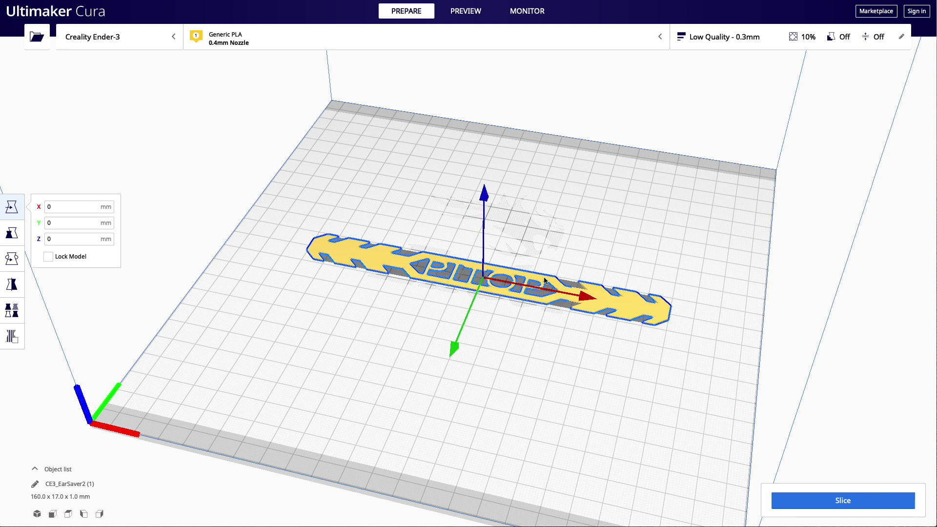
drag(485, 284, 488, 308)
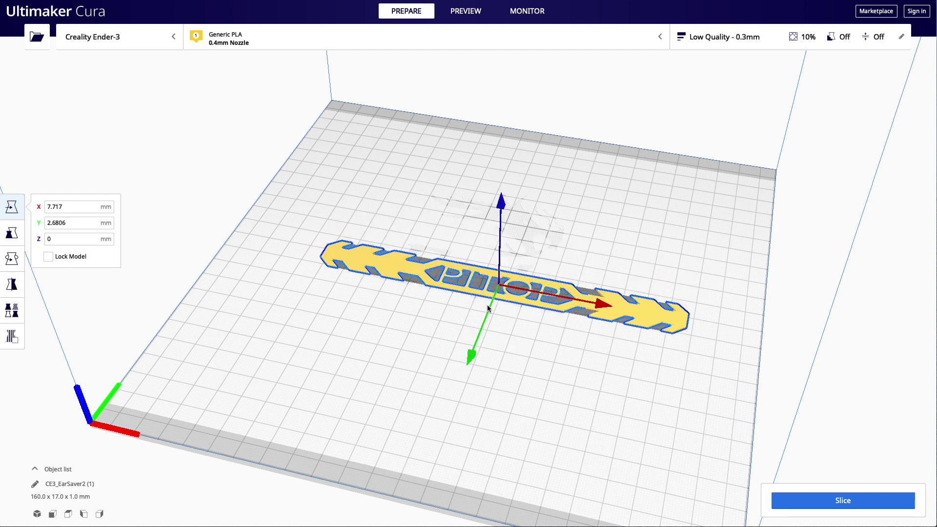
Scale the ear saver uniformly to about 73% and restore its scale to 100%.
click(11, 233)
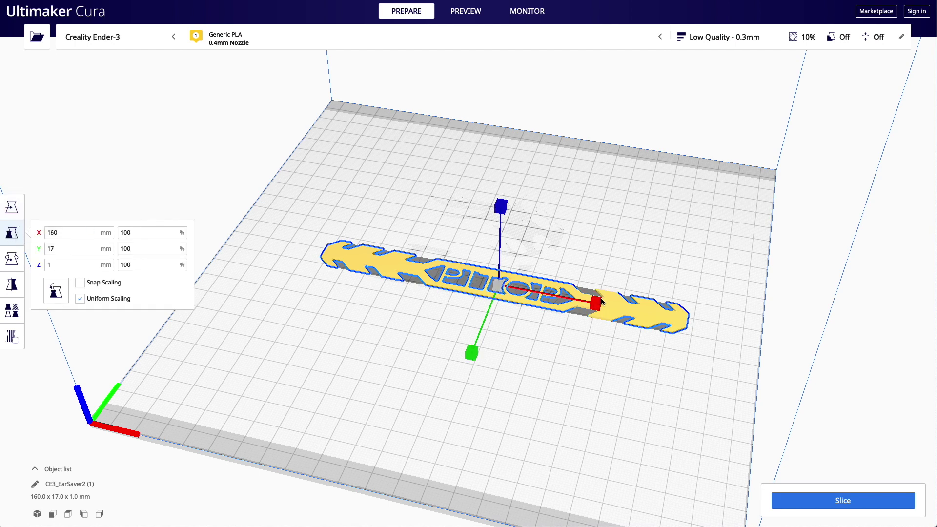
mouse_move(596, 303)
mouse_down()
mouse_move(604, 305)
mouse_move(581, 303)
mouse_up()
drag(140, 233, 119, 233)
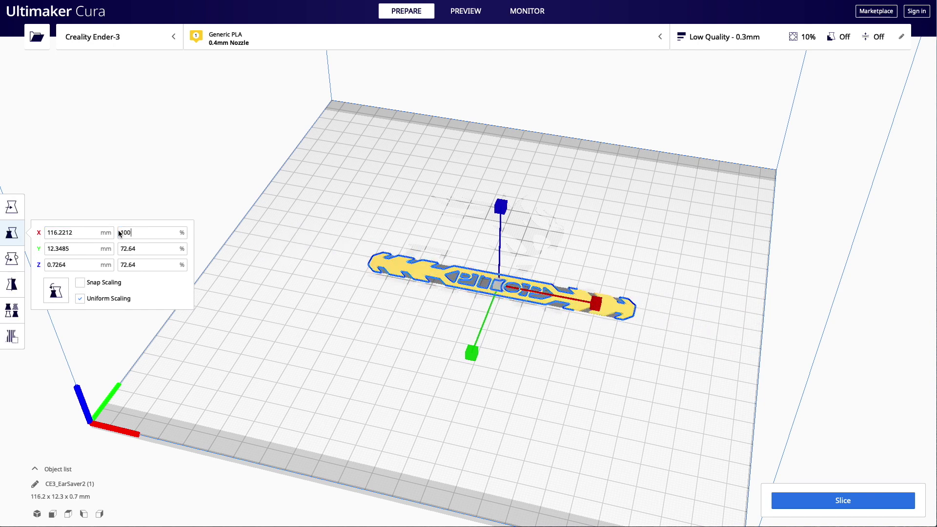
text(100)
key(Return)
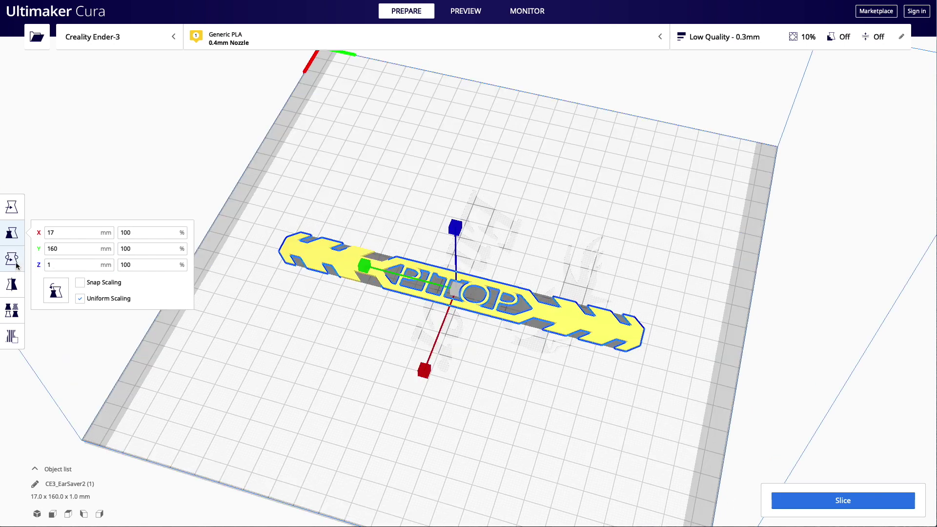
Turn and tilt the ear saver with the Rotate tool, and lay it flat on the build plate.
click(16, 264)
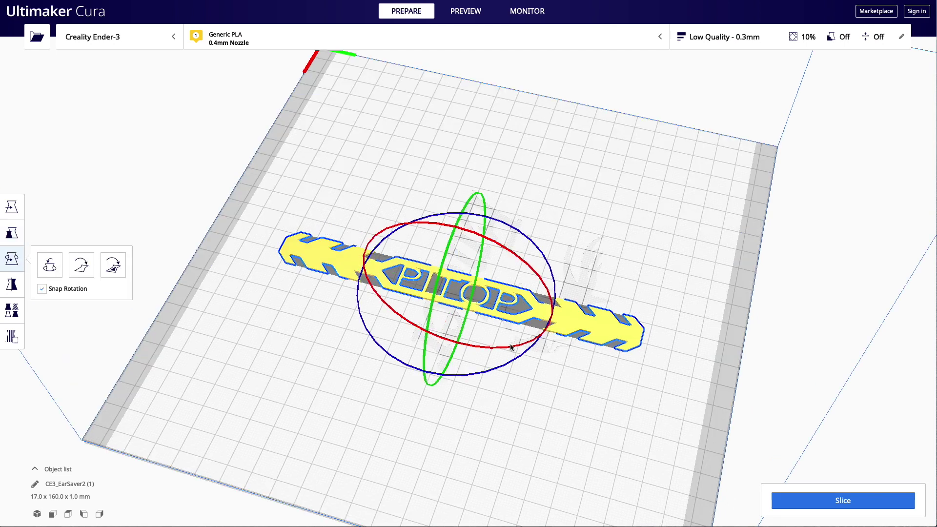
drag(513, 362, 480, 400)
right_drag(480, 400, 537, 345)
drag(544, 330, 415, 400)
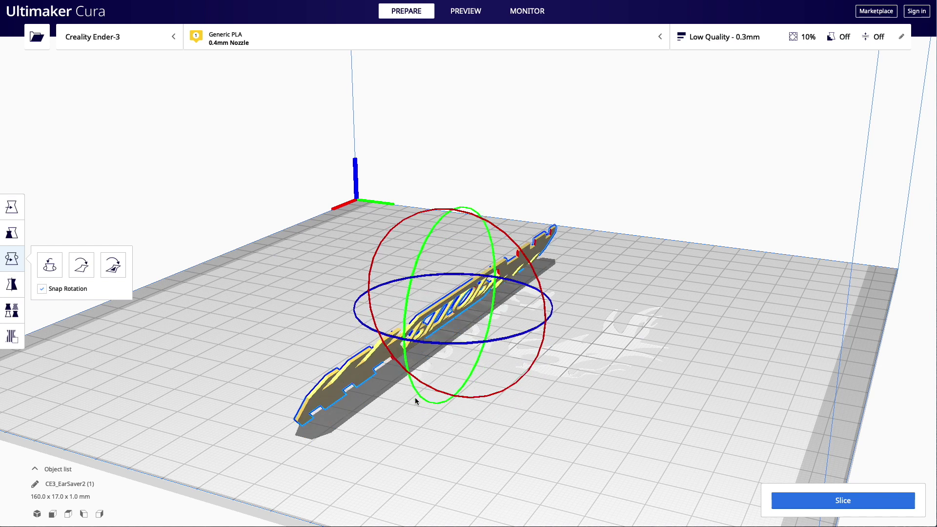
click(82, 266)
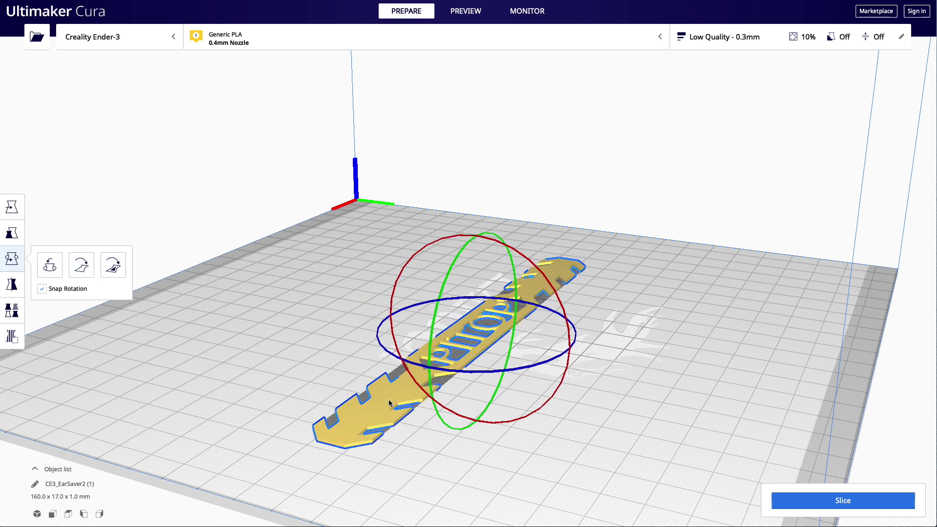
right_drag(664, 324, 550, 400)
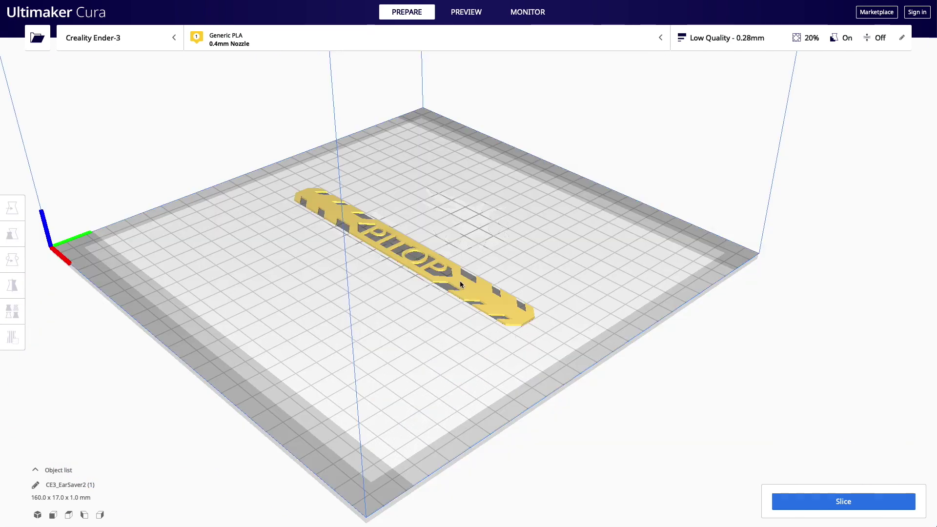
Multiply the ear saver with three copies and arrange all models on the build plate.
right_drag(418, 303, 436, 306)
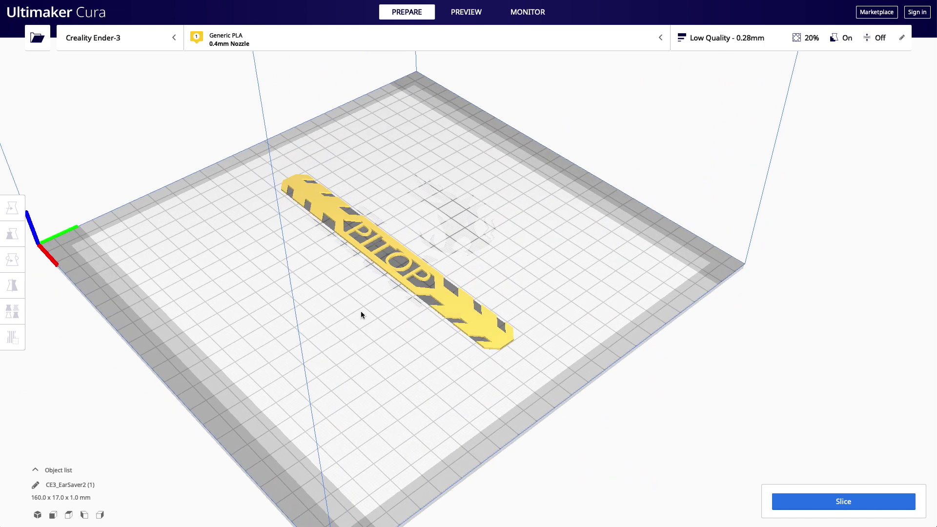
click(445, 301)
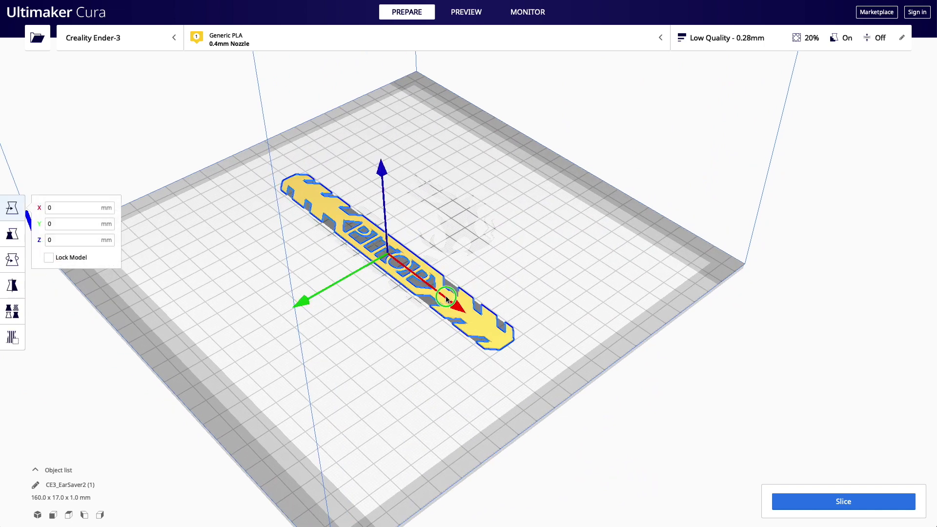
right_click(446, 296)
click(465, 321)
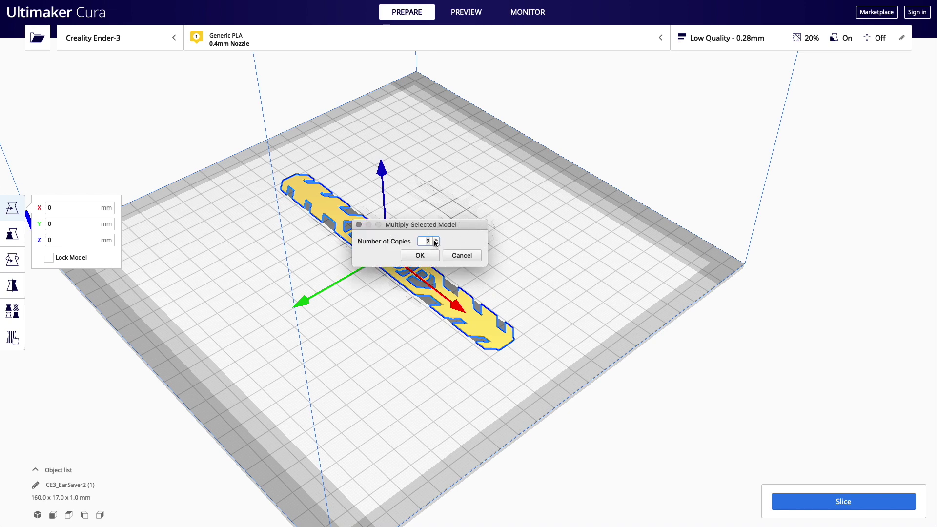
click(431, 255)
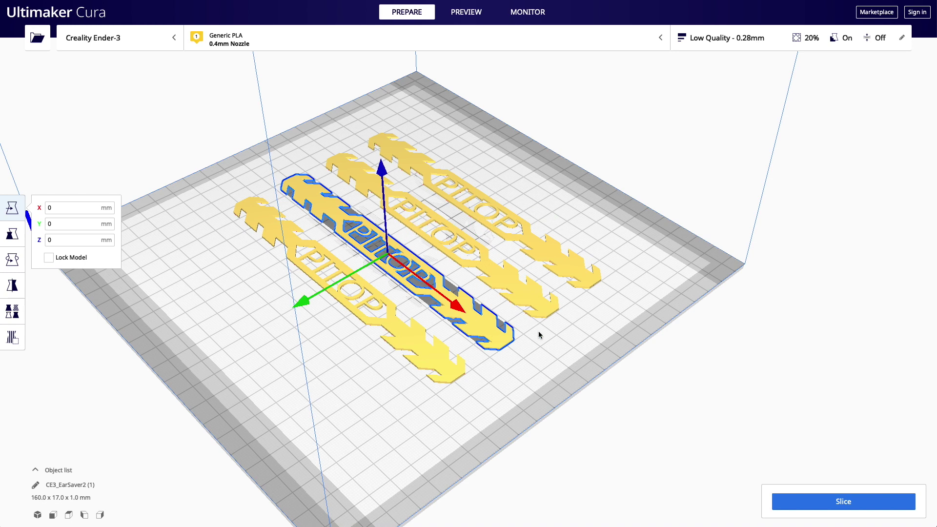
key(ctrl+r)
right_drag(543, 311, 487, 315)
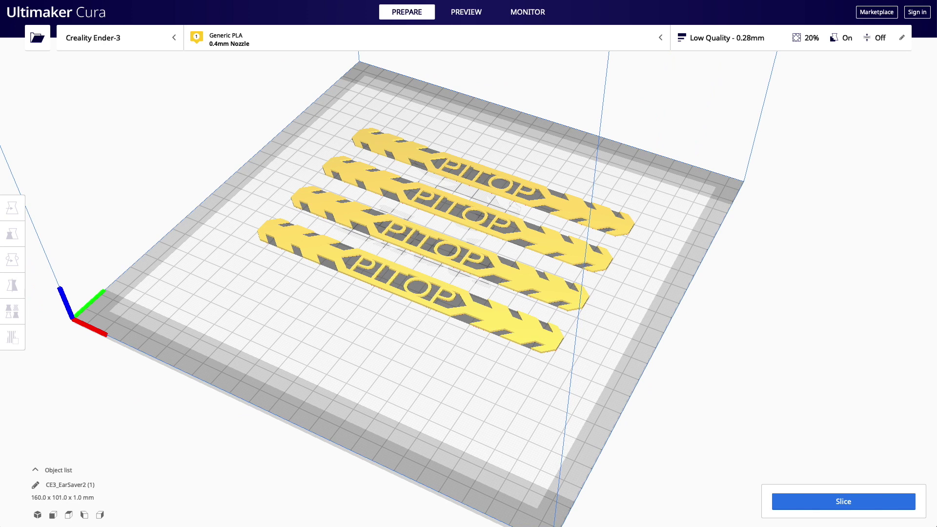
Place the small bracket beside the ear savers at X -8 mm, Y 56 mm, and multiply it with three copies.
drag(564, 253, 281, 300)
click(363, 316)
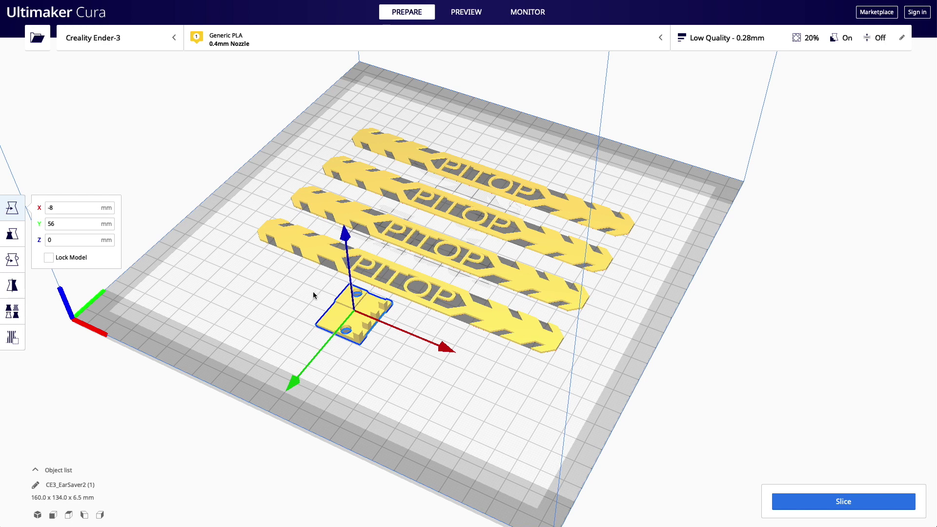
right_click(374, 302)
click(398, 327)
click(420, 253)
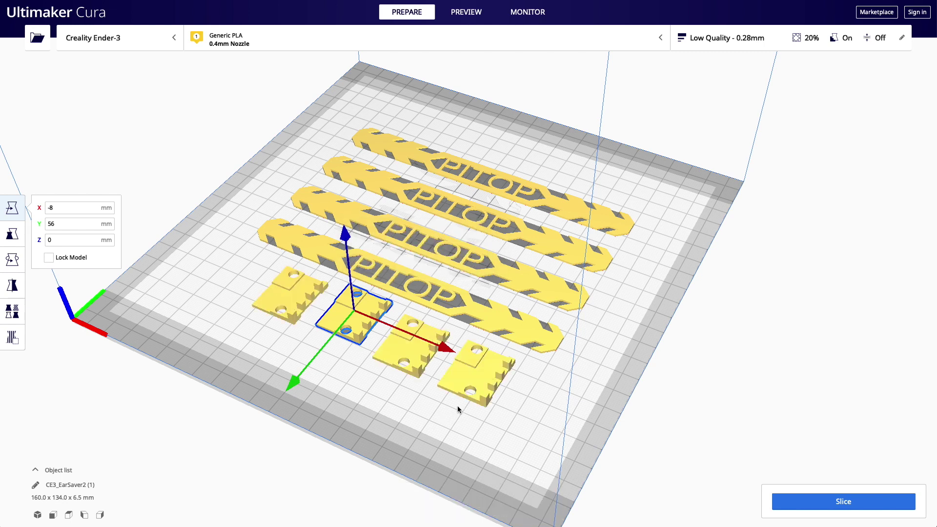
click(646, 402)
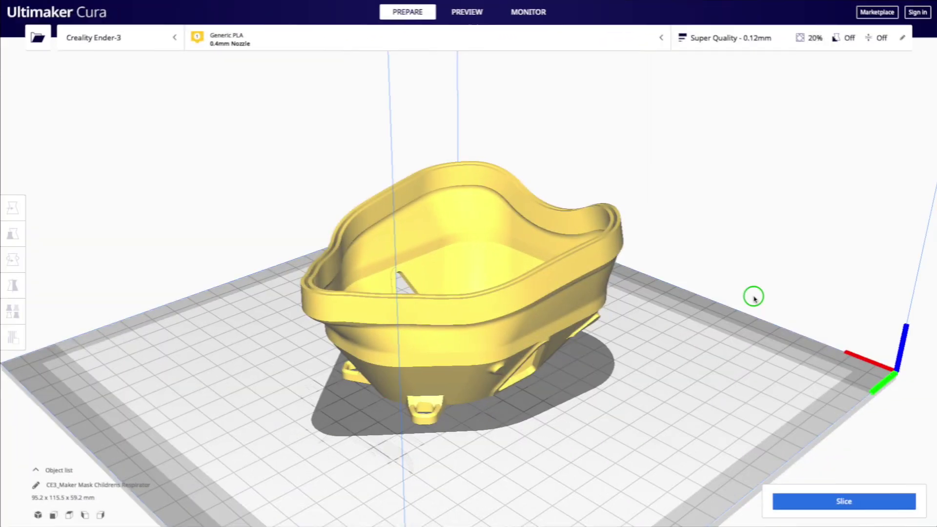
Set the print material to generic PLA and the nozzle size to 0.4mm.
right_drag(749, 295, 601, 323)
right_drag(730, 275, 618, 279)
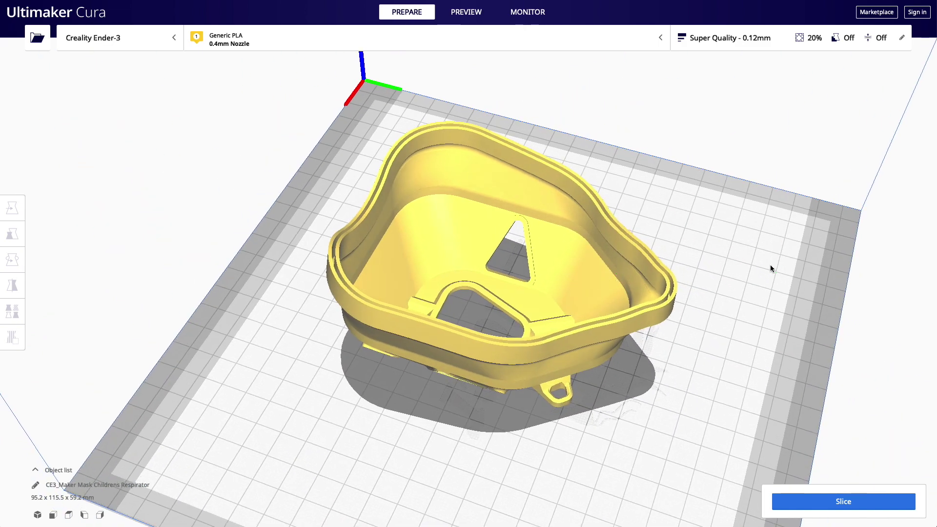
right_drag(770, 265, 480, 298)
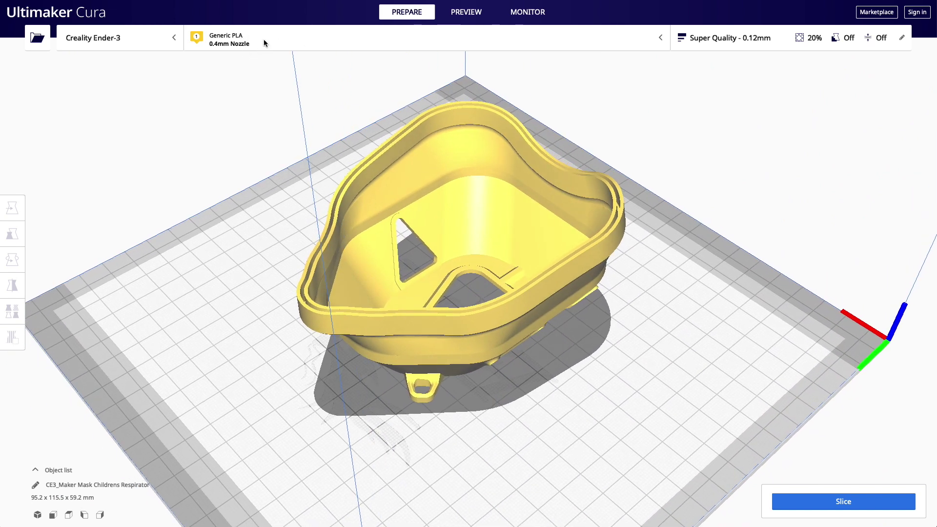
click(278, 39)
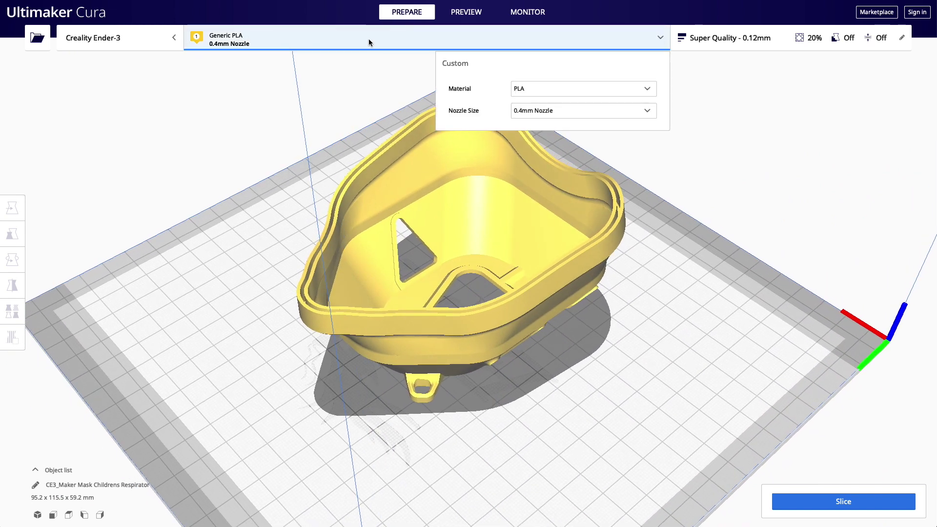
click(521, 89)
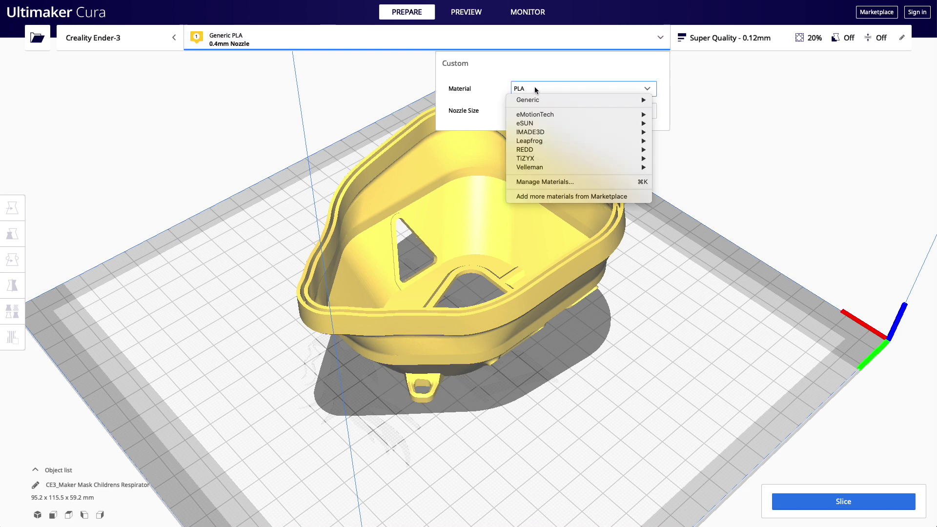
mouse_move(558, 100)
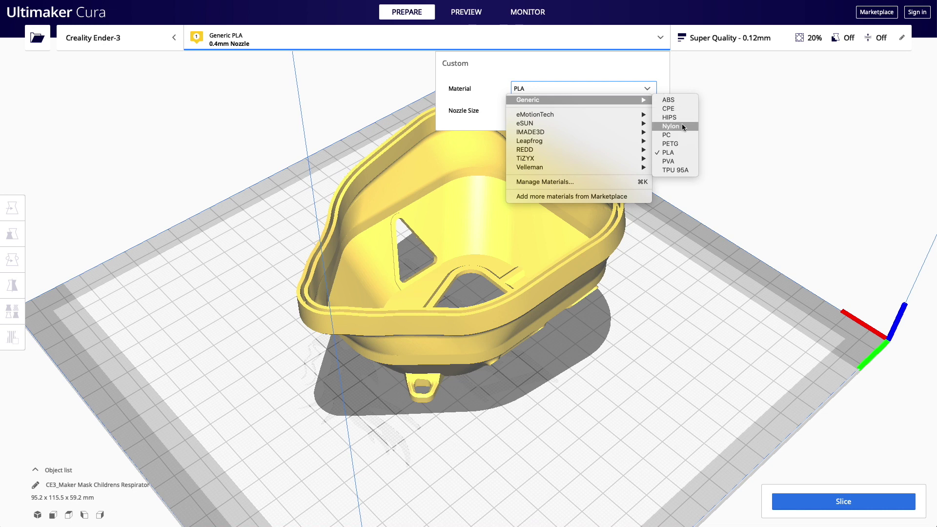
click(668, 153)
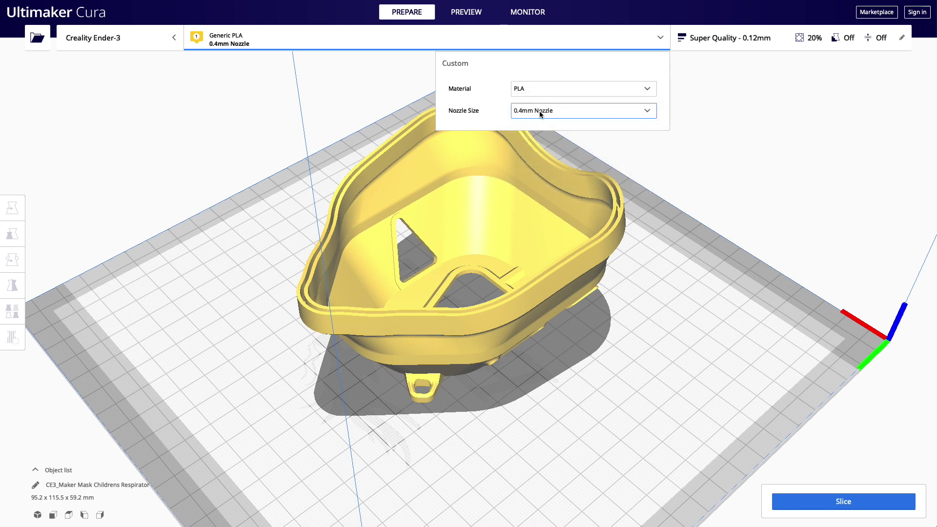
click(565, 113)
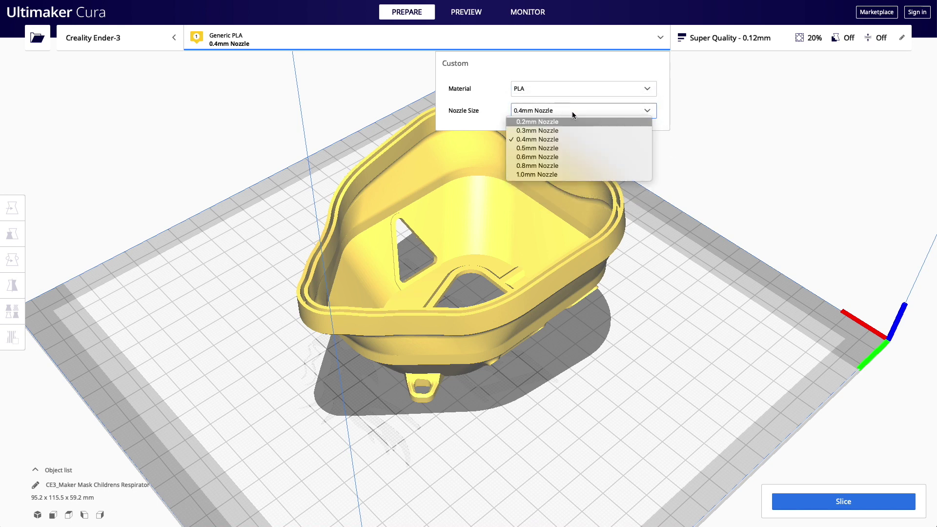
click(563, 138)
click(660, 37)
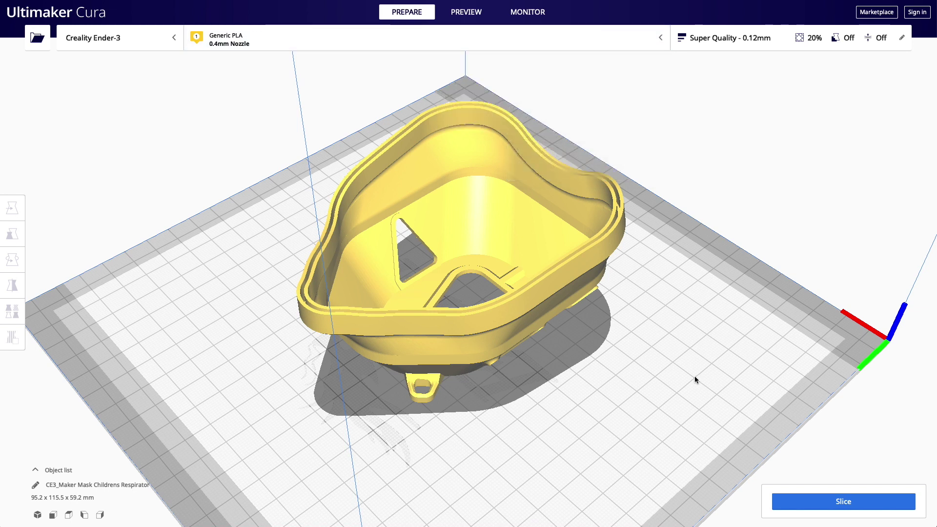
Show the print settings and slice the children's respirator with the 0.12 mm profile and 20% infill.
click(771, 39)
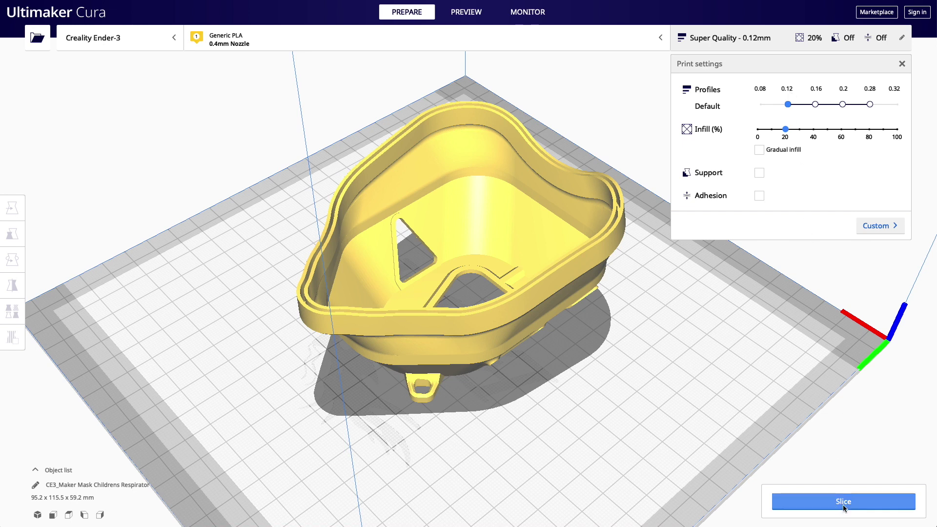
click(858, 505)
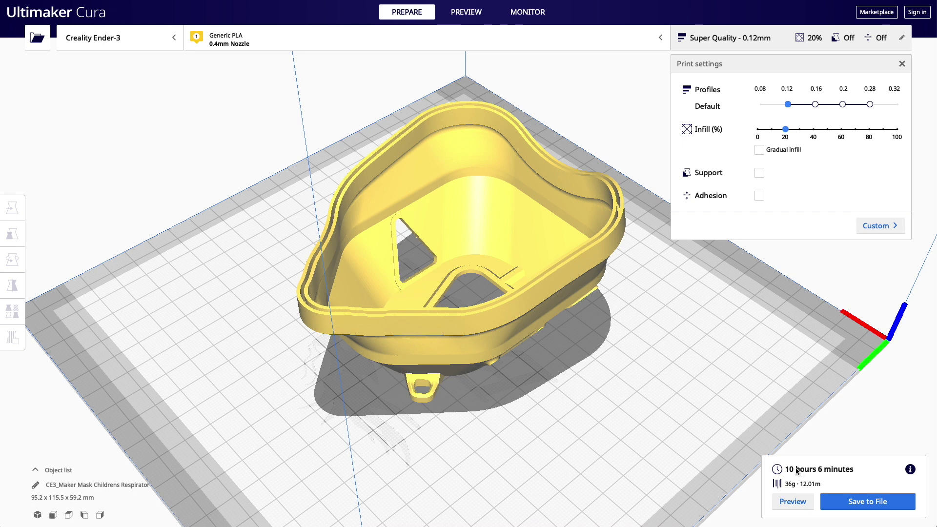
right_drag(746, 340, 555, 342)
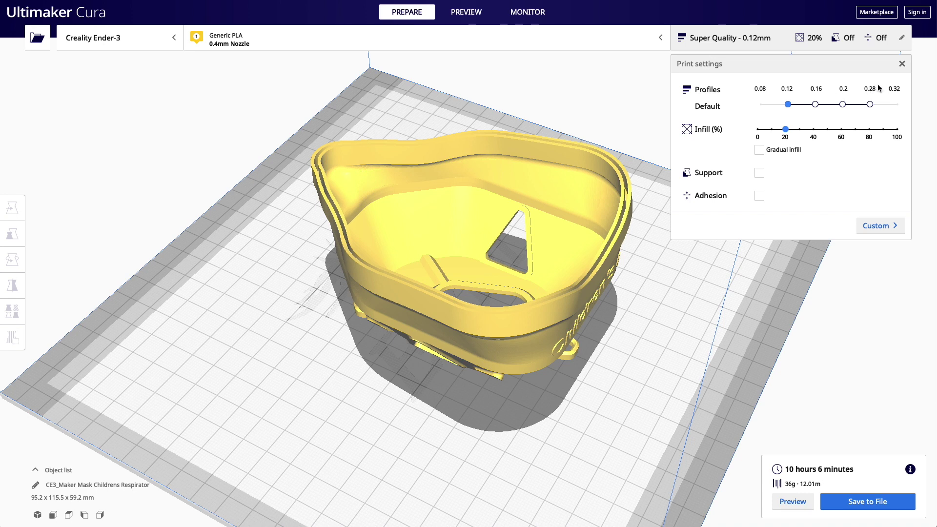
Change the print profile to 0.28 mm and slice the children's respirator again.
click(870, 105)
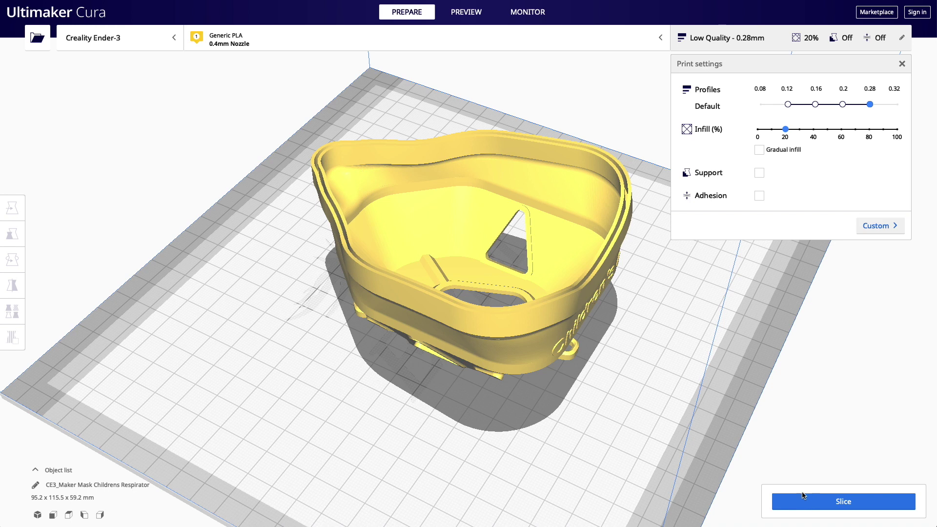
click(834, 506)
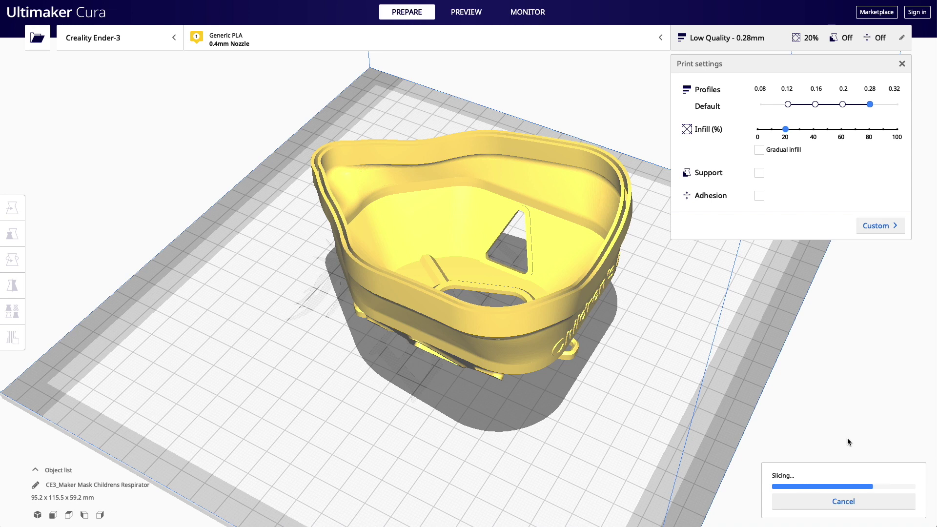
right_drag(762, 393, 622, 311)
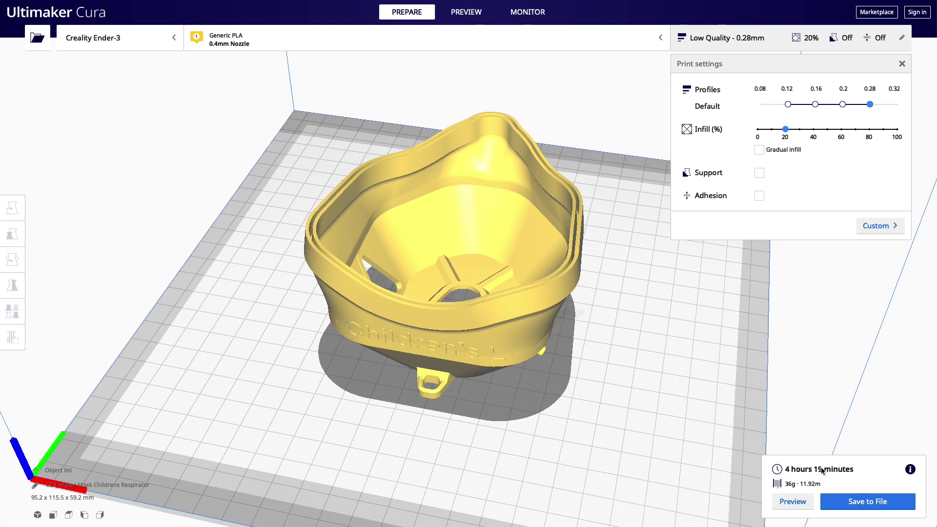
right_drag(661, 270, 408, 382)
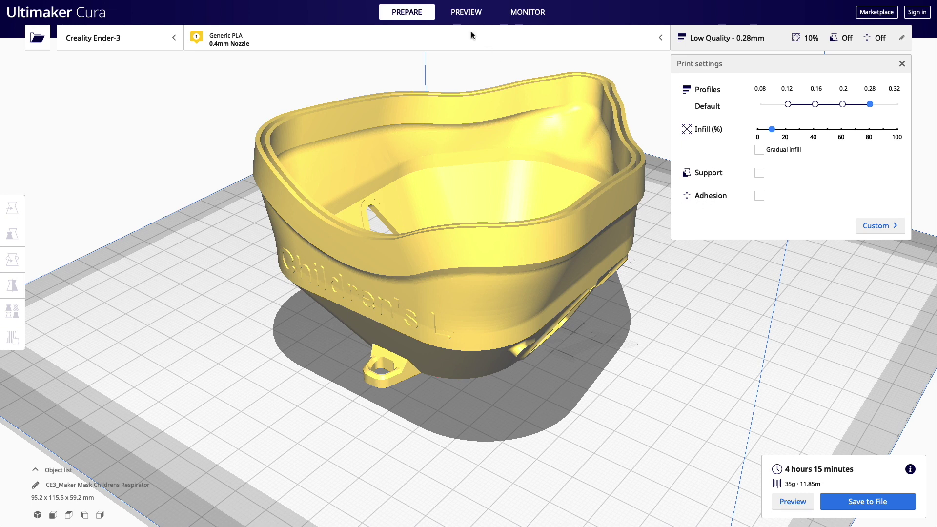
Preview the sliced respirator up to layer 89 and show the line type color legend.
click(460, 15)
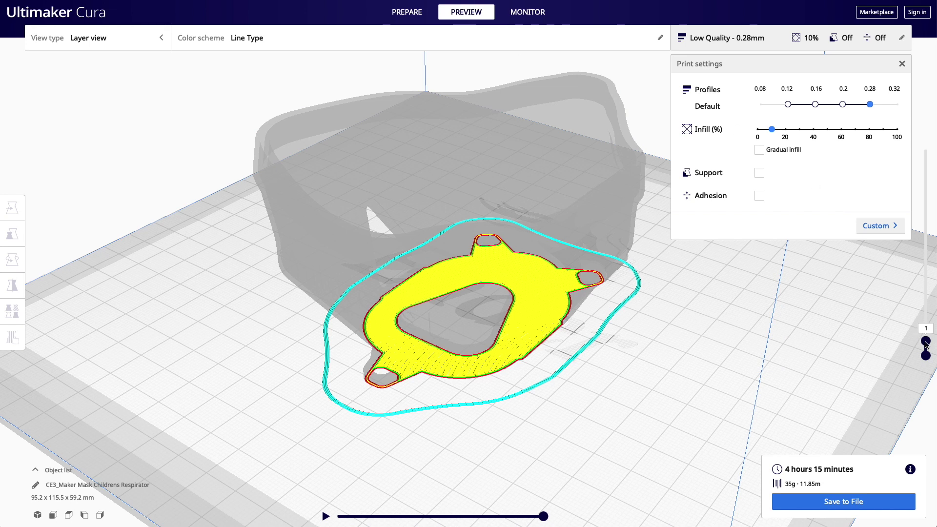
drag(925, 345, 924, 261)
click(236, 42)
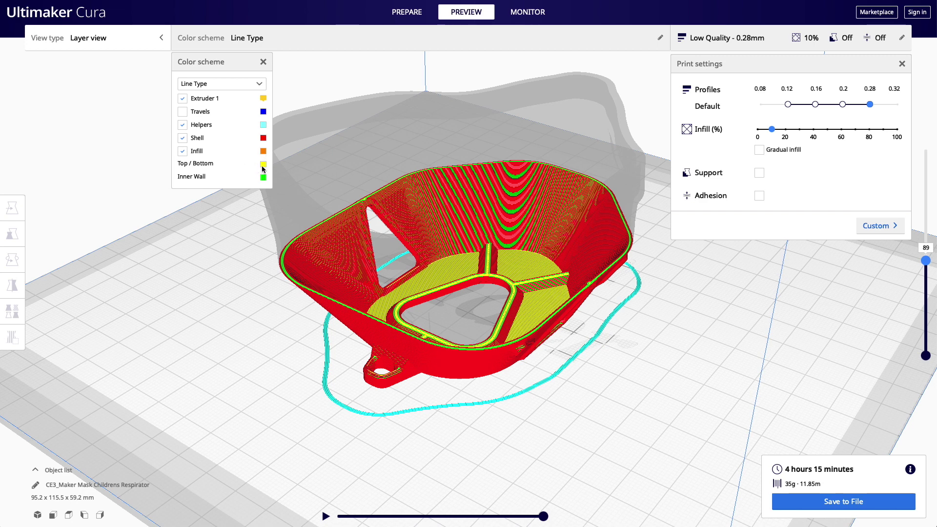
scroll(537, 373, up, 8)
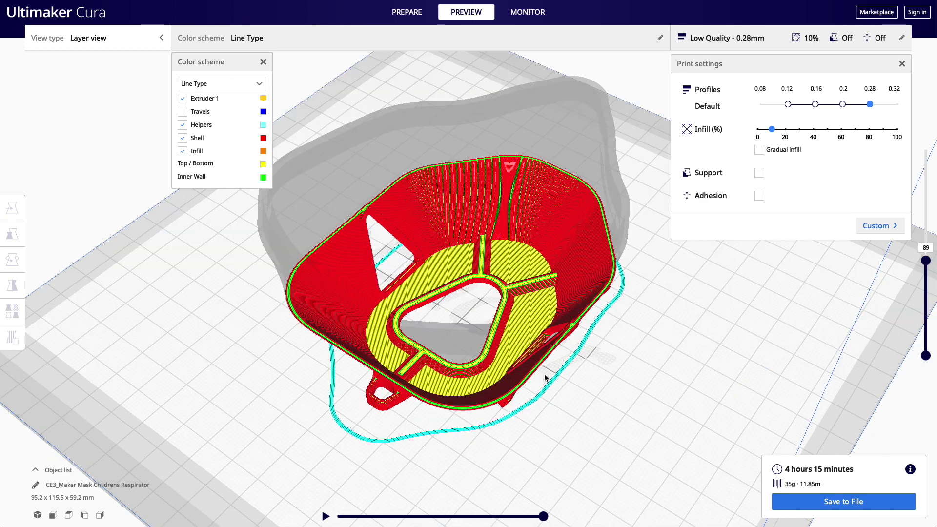
scroll(536, 371, down, 4)
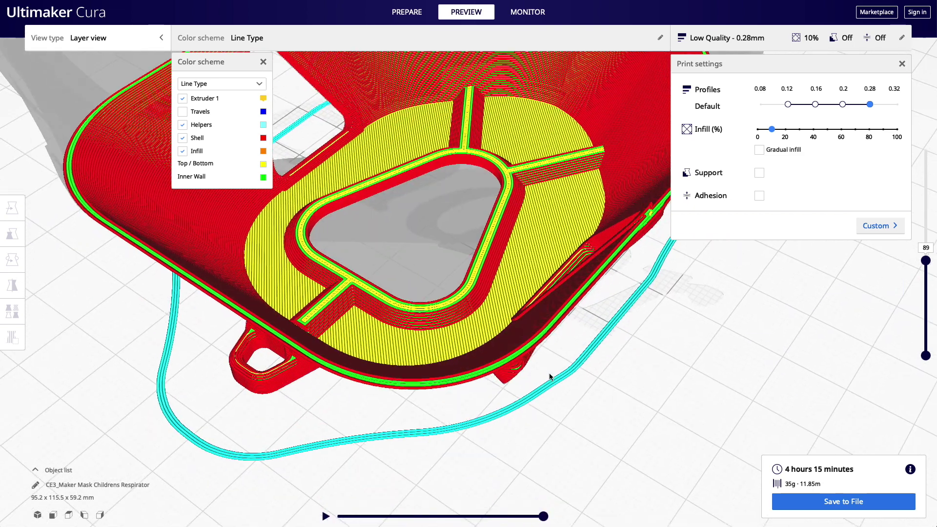
scroll(889, 275, up, 5)
Raise the layer preview through layers 103 and 129 to 131 to examine the walls, and close the color legend.
mouse_move(930, 265)
mouse_down()
mouse_move(927, 155)
mouse_move(926, 247)
mouse_up()
middle_drag(312, 351, 432, 331)
scroll(432, 331, up, 2)
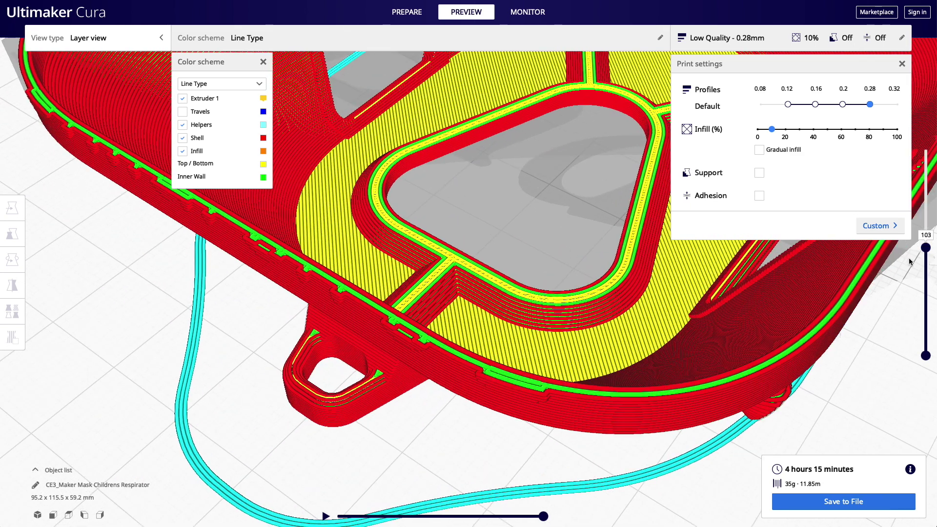
drag(926, 247, 925, 224)
scroll(465, 375, up, 3)
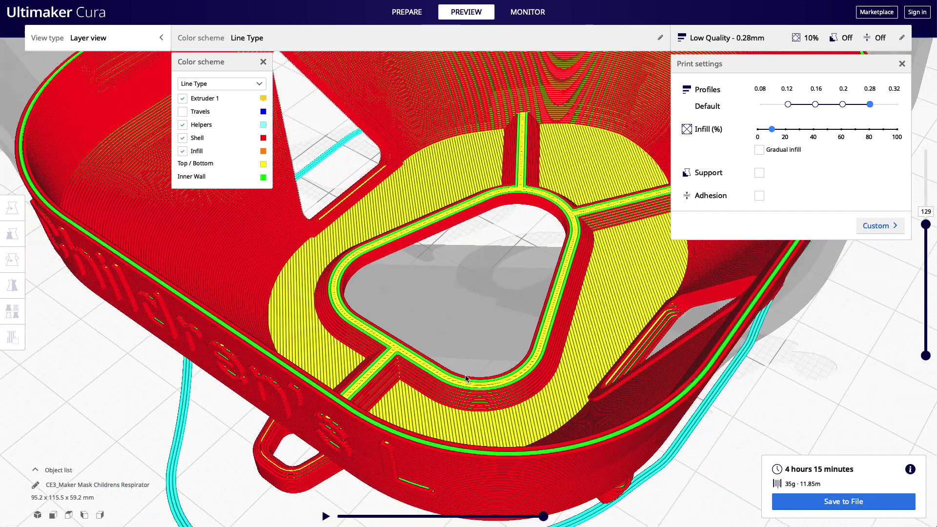
scroll(464, 374, down, 5)
key(Up)
key(Up)
mouse_move(544, 520)
mouse_down()
mouse_move(345, 519)
mouse_move(551, 512)
mouse_up()
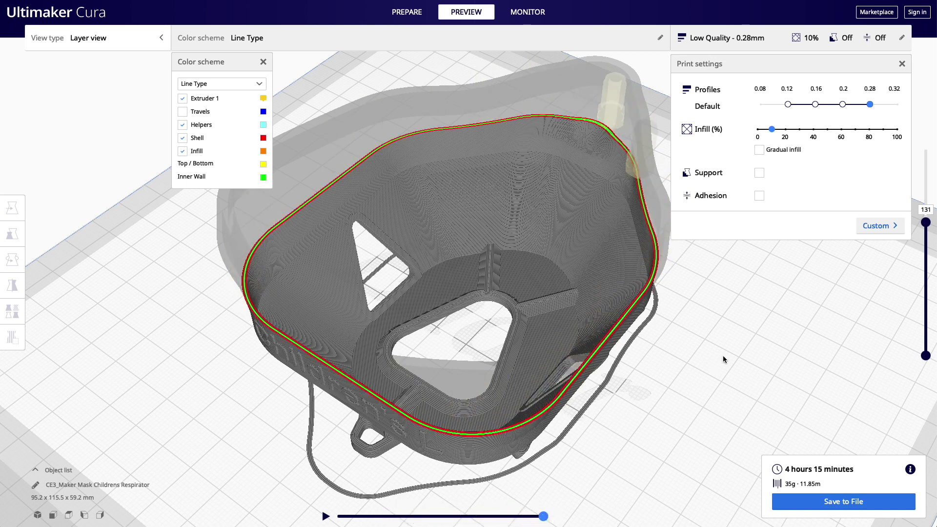
click(263, 61)
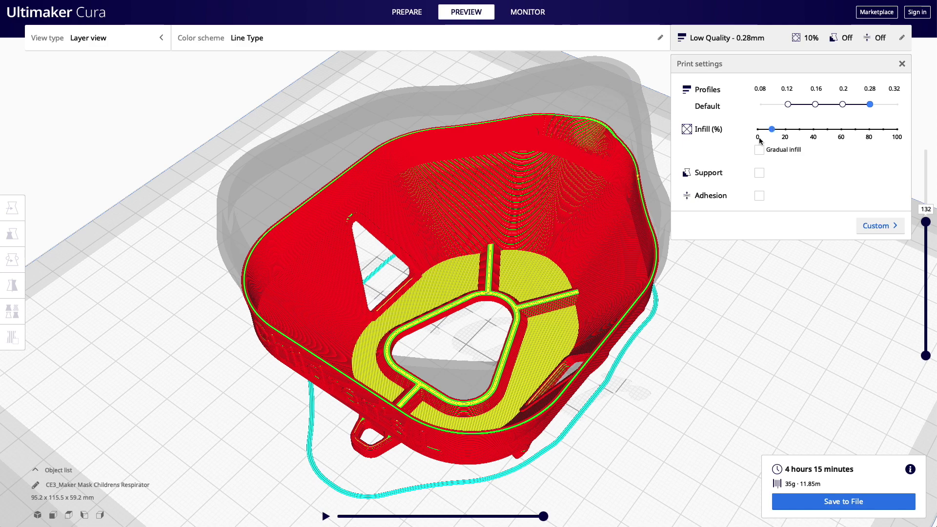
Lower the layer preview to layer 12, examine the infill beside the strap loop, and raise the preview to layer 16.
scroll(655, 305, up, 5)
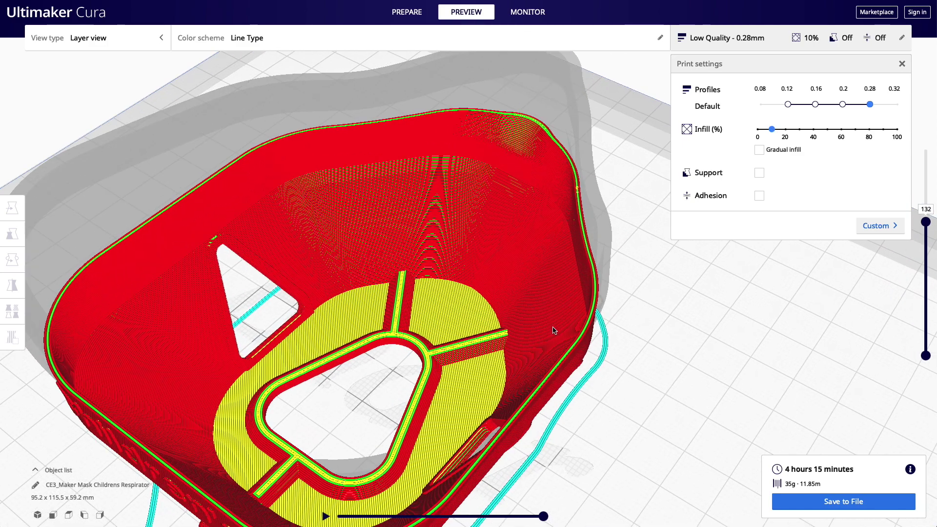
scroll(554, 331, up, 5)
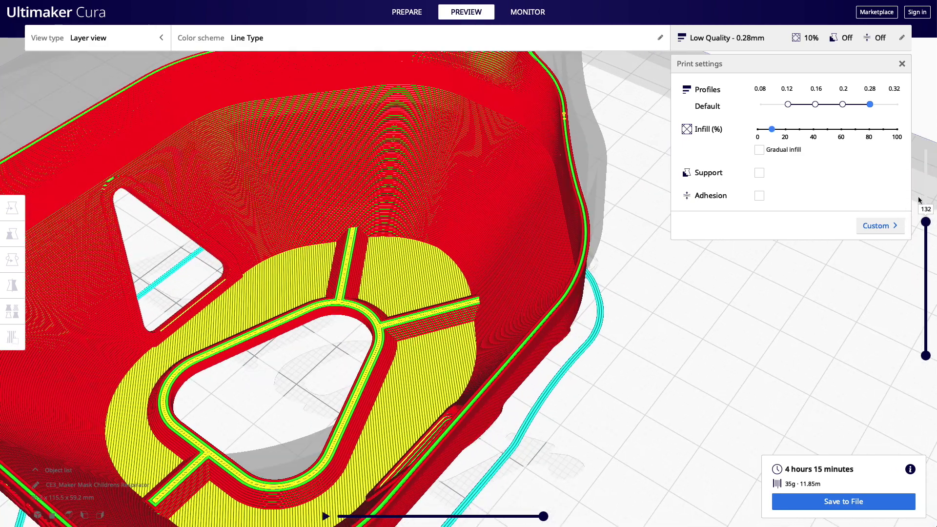
drag(925, 222, 915, 336)
scroll(498, 313, up, 4)
scroll(501, 325, up, 6)
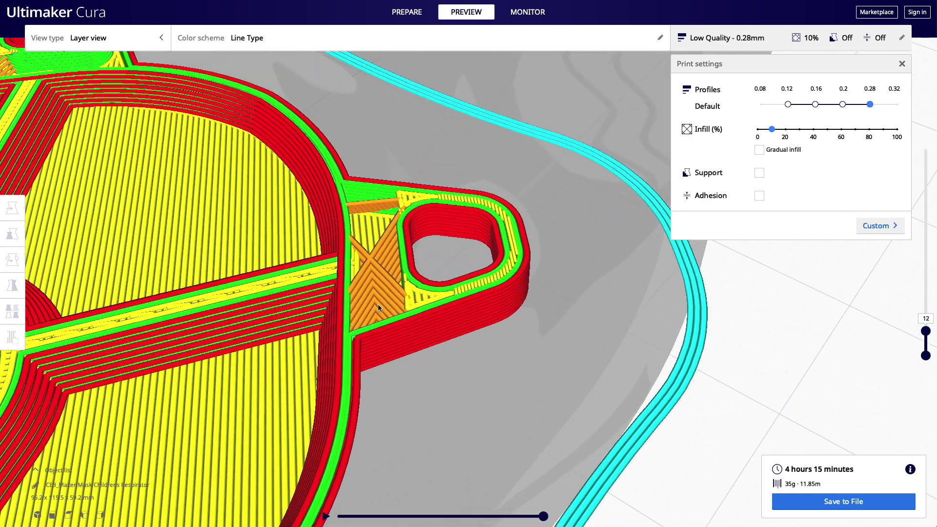
middle_drag(378, 304, 513, 239)
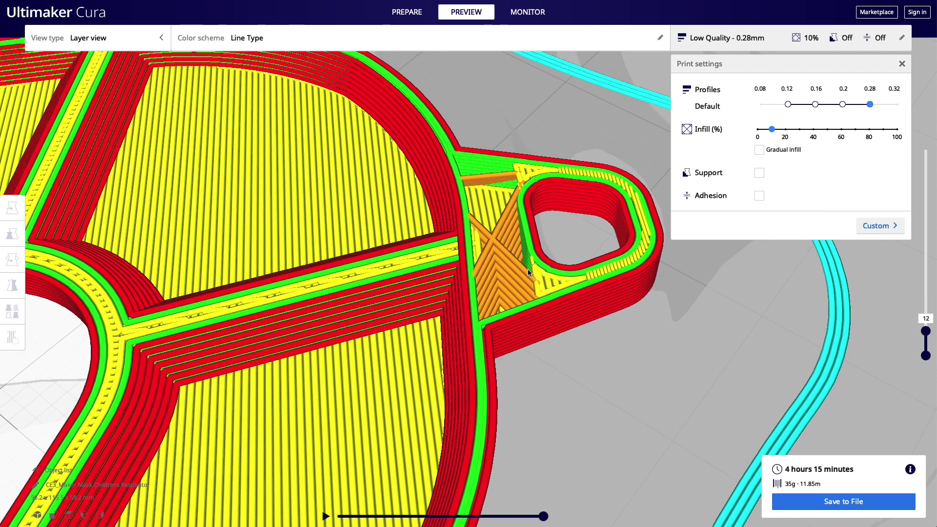
middle_drag(537, 283, 511, 285)
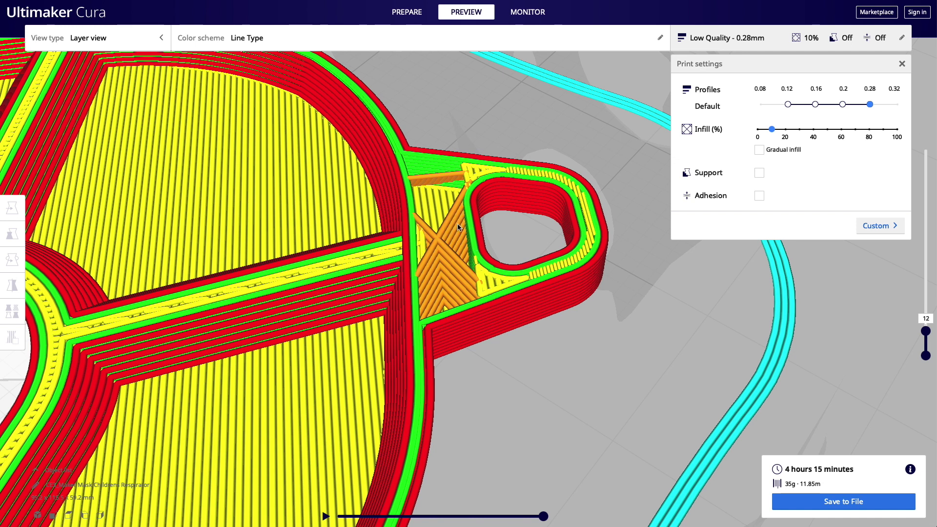
right_drag(455, 233, 343, 204)
mouse_move(925, 331)
mouse_down()
mouse_move(925, 312)
mouse_move(925, 335)
mouse_move(926, 320)
mouse_move(925, 327)
mouse_up()
Set the infill to 90%, slice the respirator again, and lower the layer preview to layer 7.
drag(771, 133, 785, 130)
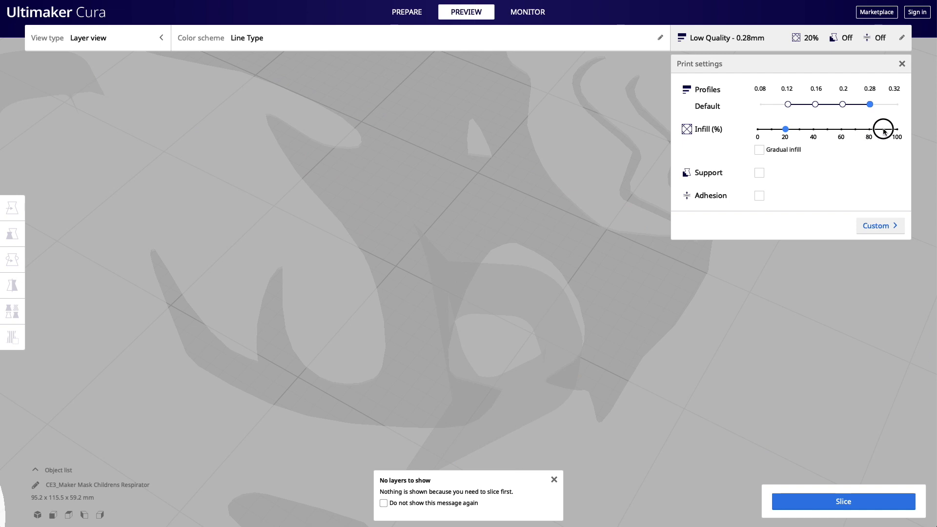
click(882, 130)
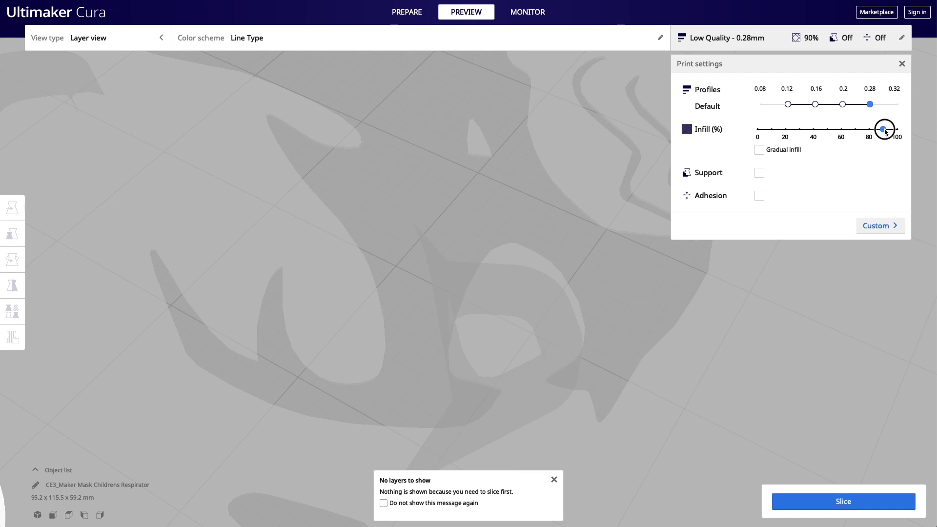
click(839, 501)
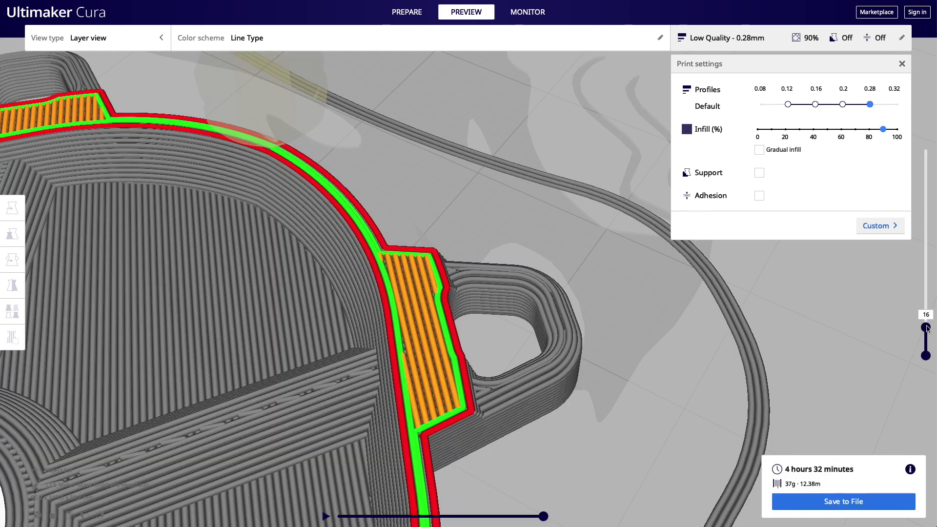
mouse_move(926, 328)
mouse_down()
mouse_move(926, 318)
mouse_move(926, 332)
mouse_up()
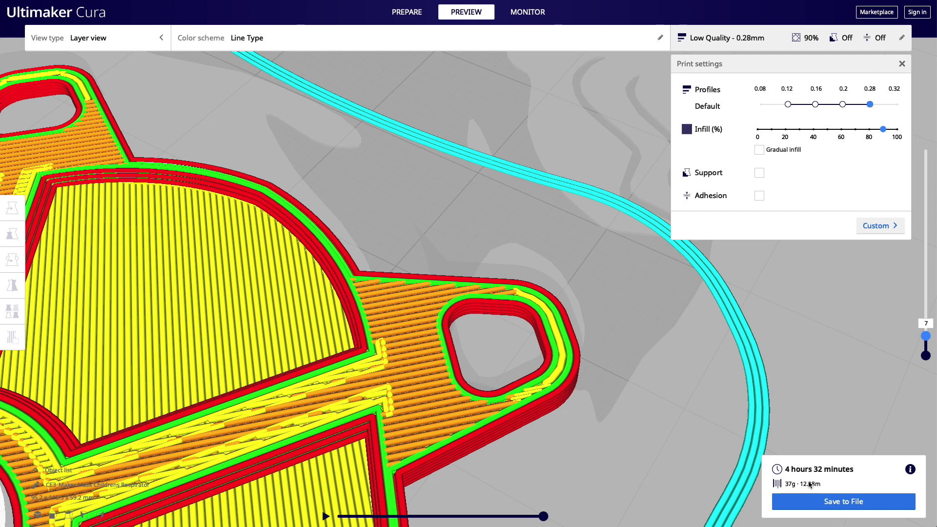
Set the infill to 20%, slice the respirator again, and inspect the full layer preview from several angles.
drag(883, 130, 786, 131)
click(814, 497)
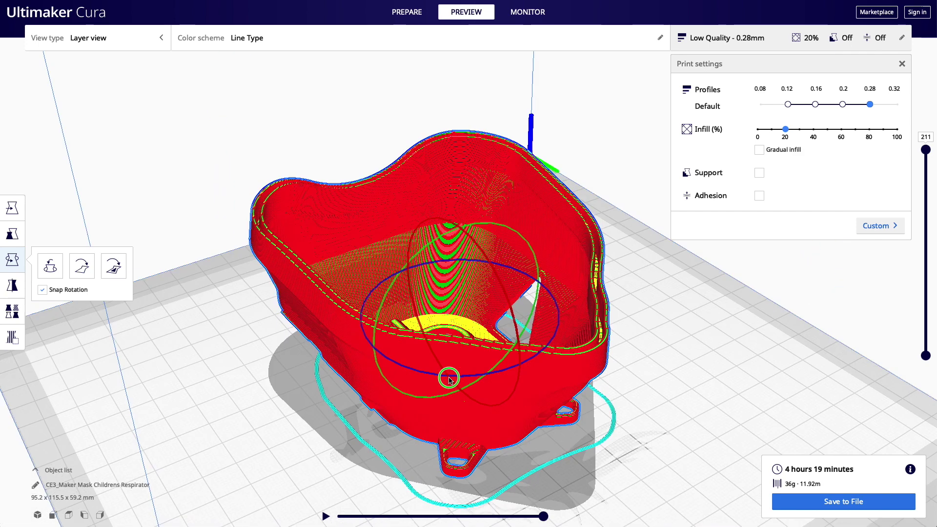
right_drag(449, 380, 585, 342)
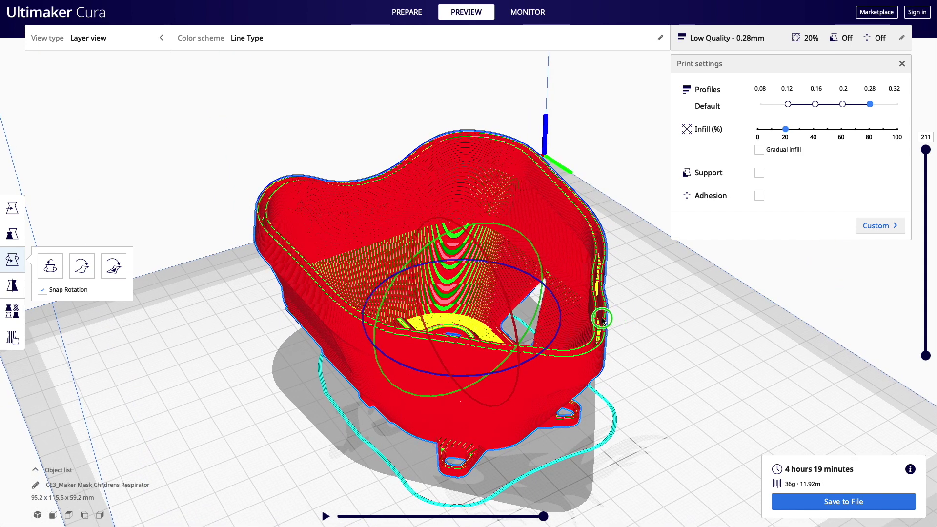
right_drag(628, 318, 473, 335)
right_drag(675, 344, 478, 419)
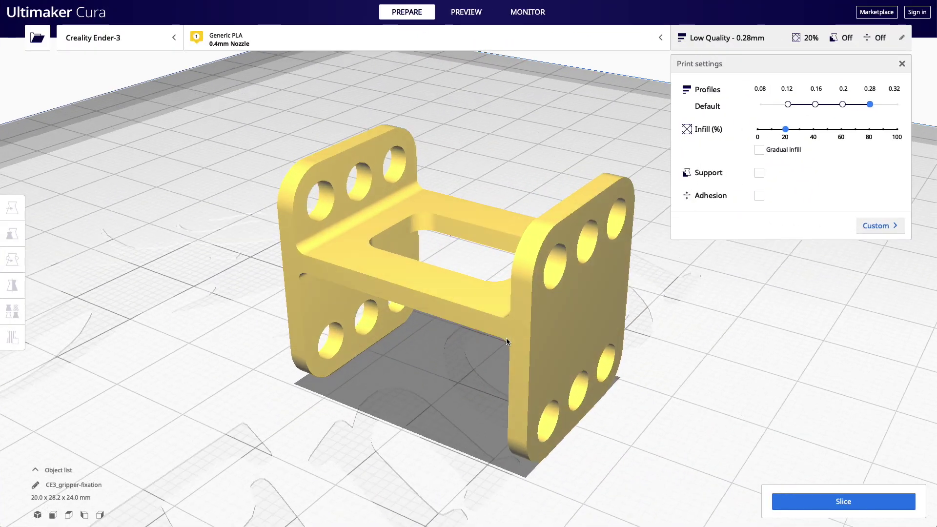
Check the gripper fixation's underside for overhangs, slice it without support, and lower the layer preview to layer 51.
right_drag(505, 338, 359, 299)
scroll(418, 274, up, 5)
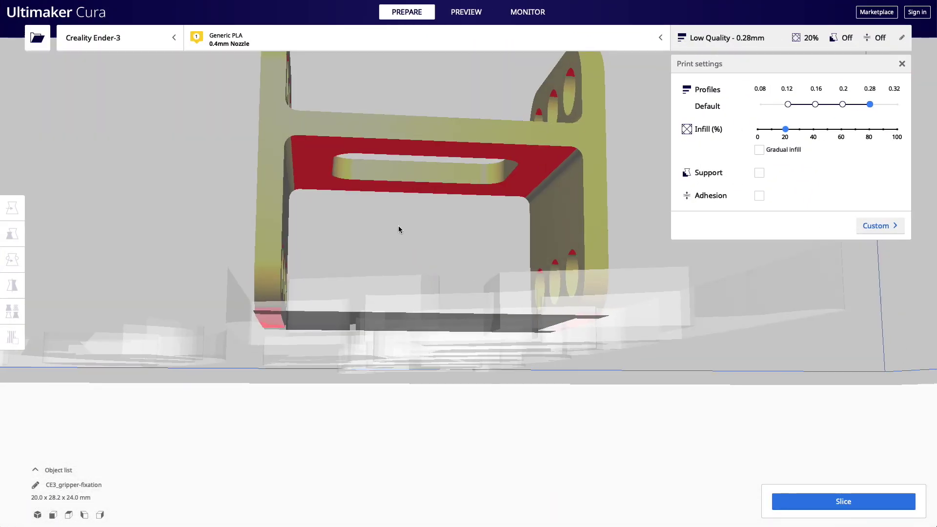
scroll(398, 228, down, 5)
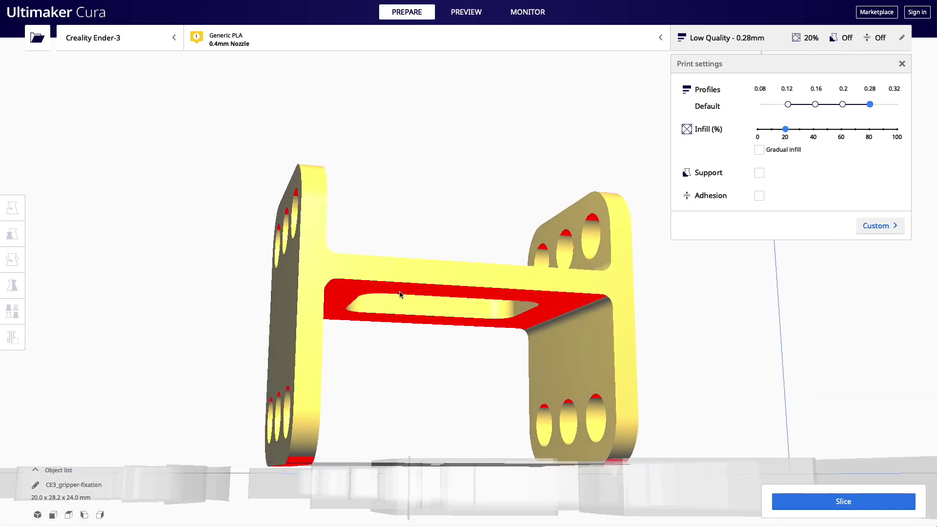
click(460, 11)
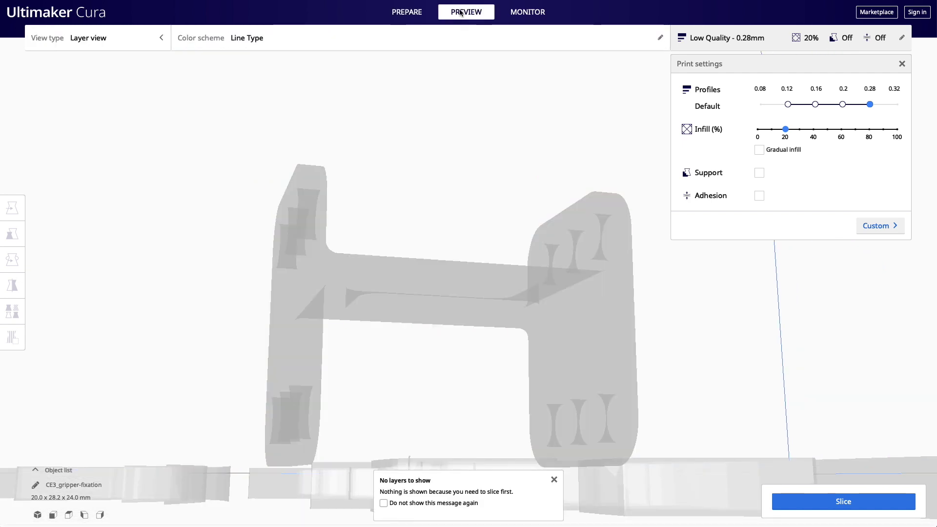
click(797, 502)
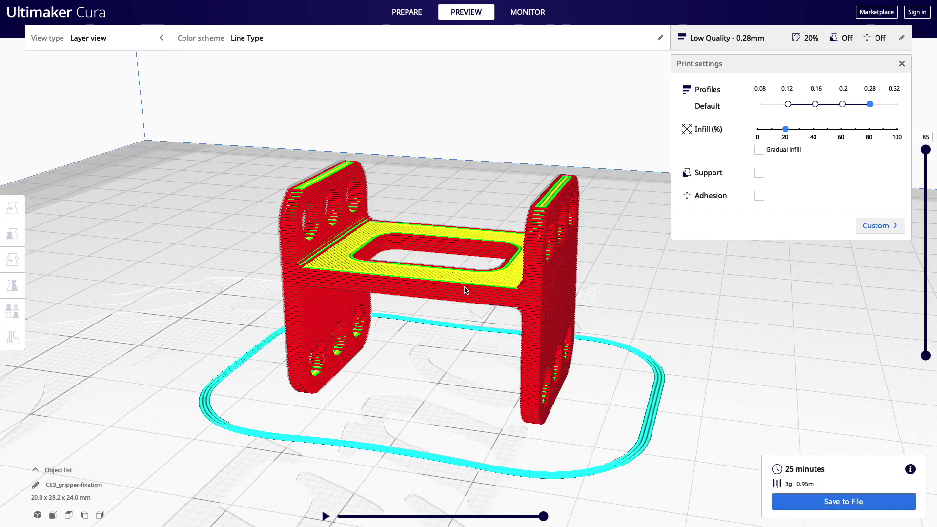
drag(924, 149, 921, 234)
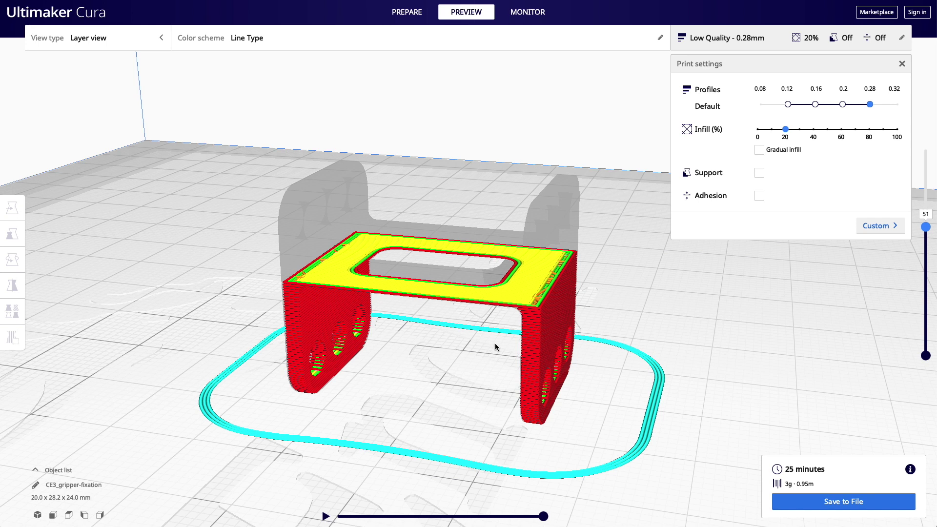
Enable support for the gripper fixation, slice it again, and inspect the support structure beneath the crosspiece at layer 51.
click(759, 173)
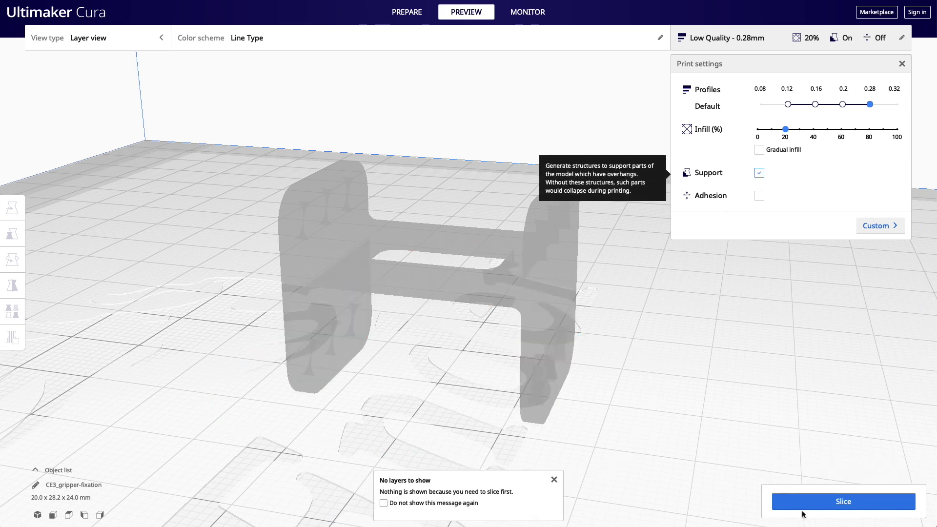
click(821, 505)
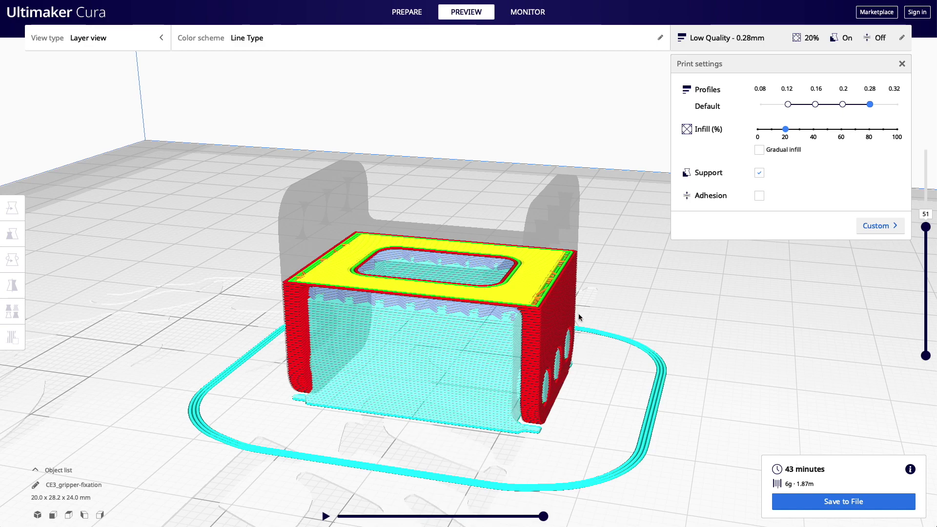
click(563, 316)
right_drag(563, 316, 527, 369)
scroll(526, 366, up, 5)
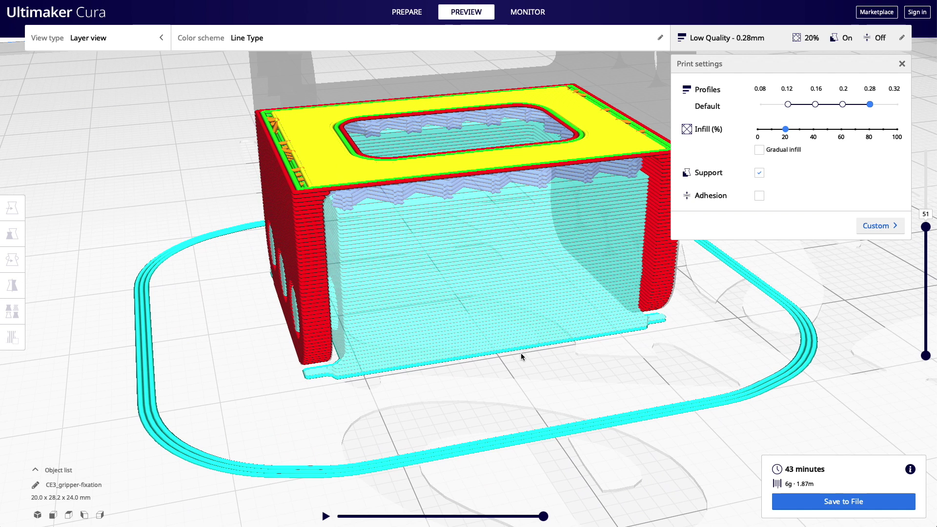
right_drag(383, 199, 559, 336)
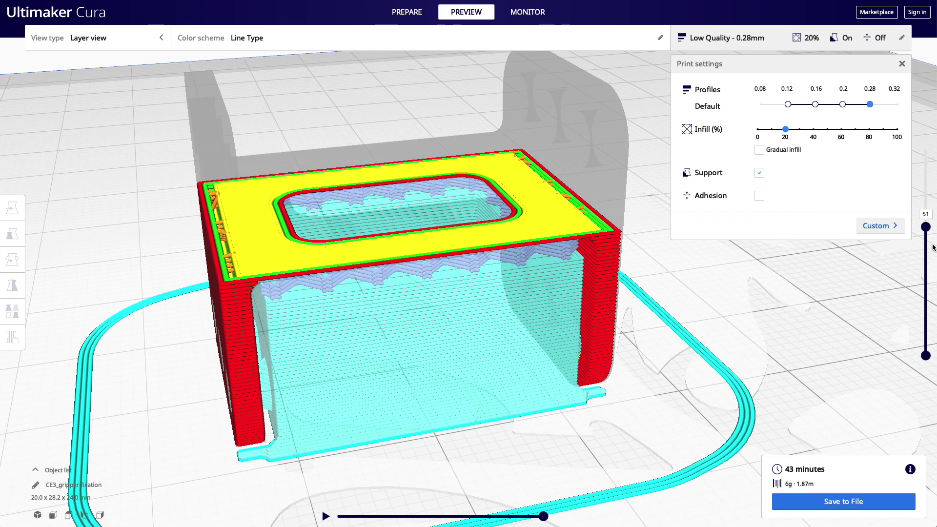
Raise the gripper fixation's layer preview to layer 85 to examine the complete part with its supports.
drag(930, 242, 918, 147)
scroll(331, 312, down, 3)
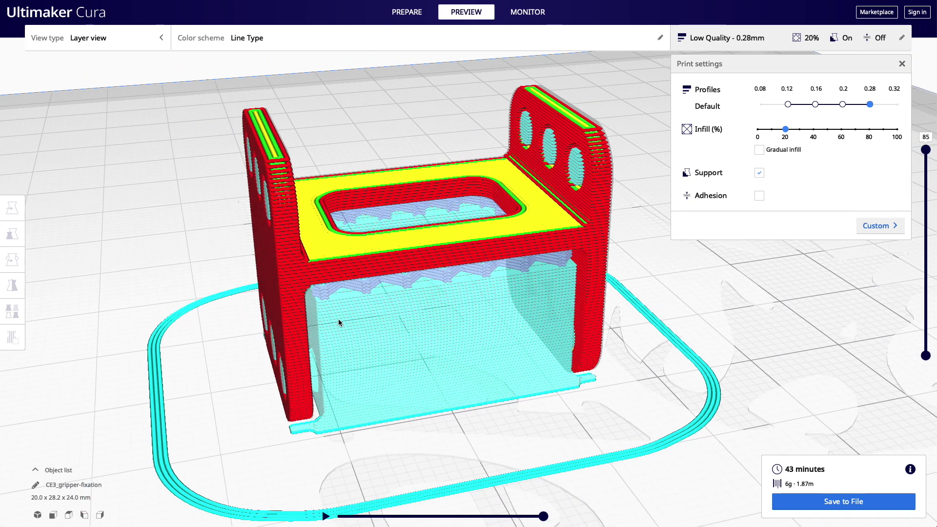
scroll(339, 323, down, 2)
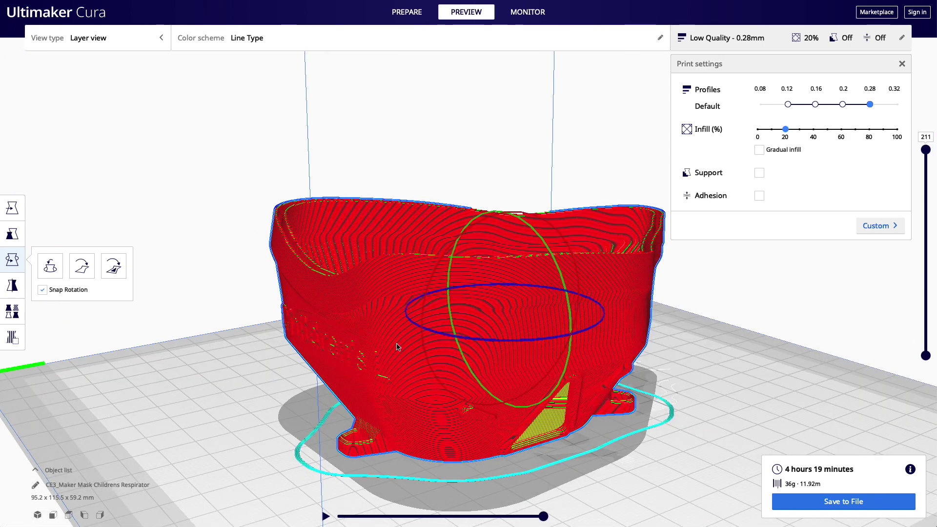
Enable build plate adhesion for the children's respirator and slice it again.
right_drag(415, 336, 611, 417)
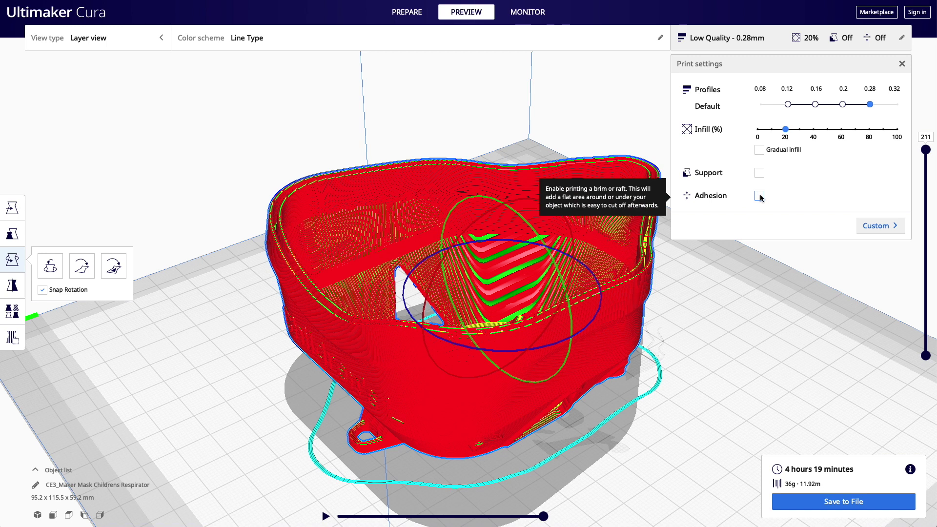
right_drag(673, 407, 675, 397)
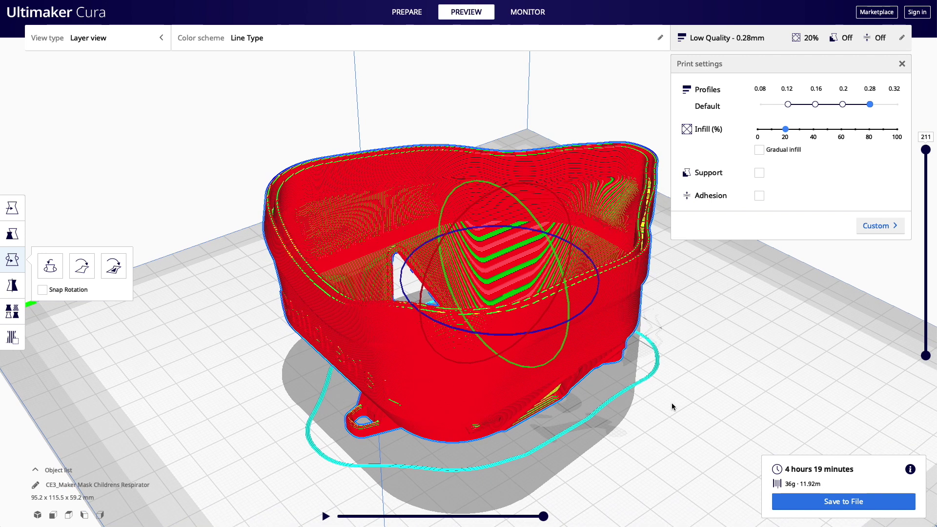
right_drag(707, 351, 468, 375)
click(759, 195)
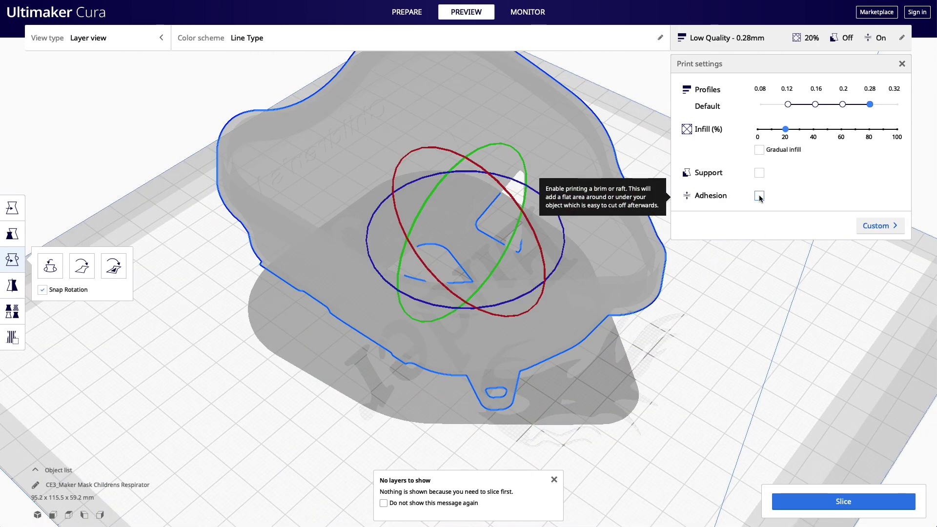
click(788, 501)
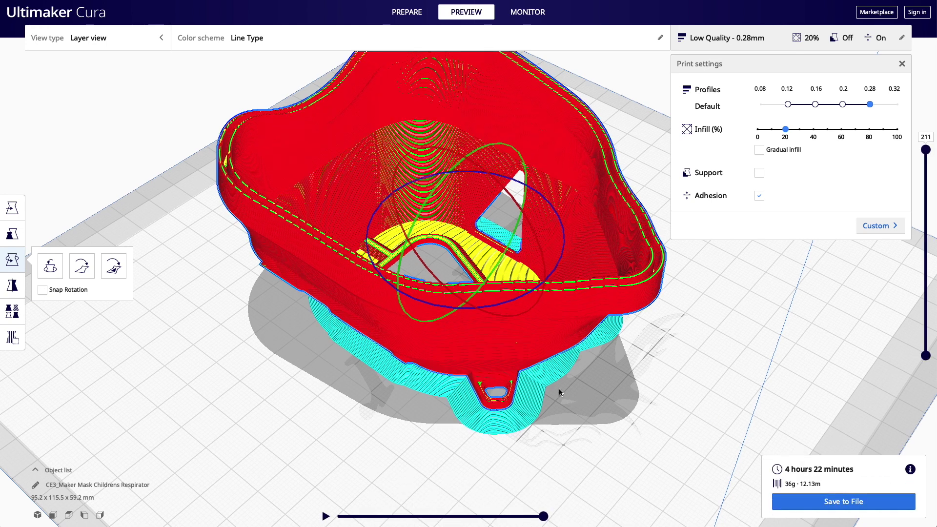
Inspect the adhesion brim around the respirator's strap loops and base from above and below.
scroll(560, 386, up, 2)
scroll(493, 393, up, 3)
right_drag(486, 401, 397, 378)
scroll(400, 414, up, 2)
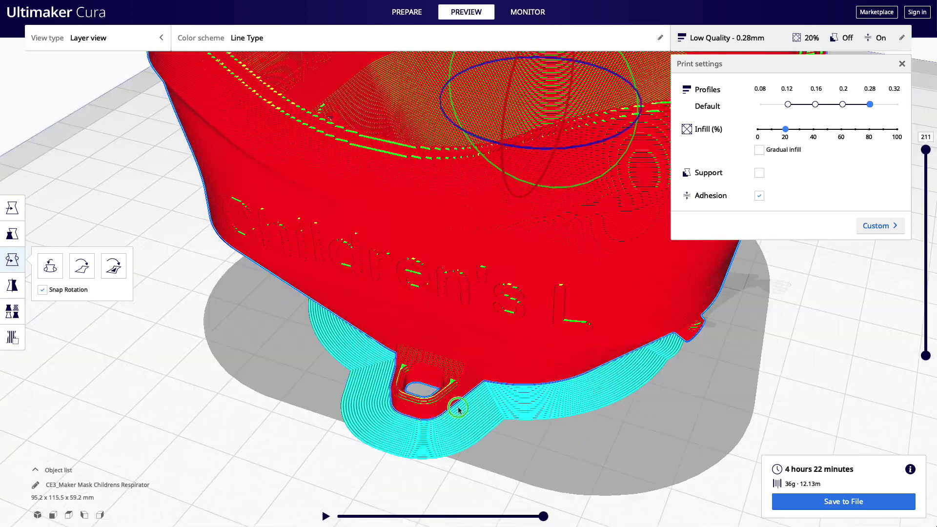
right_drag(517, 402, 535, 401)
right_drag(388, 431, 447, 324)
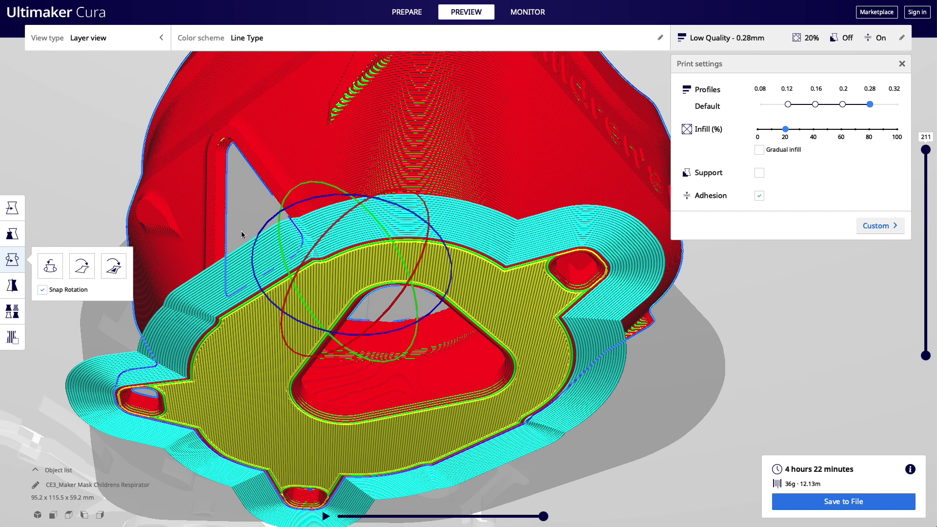
middle_drag(443, 273, 453, 171)
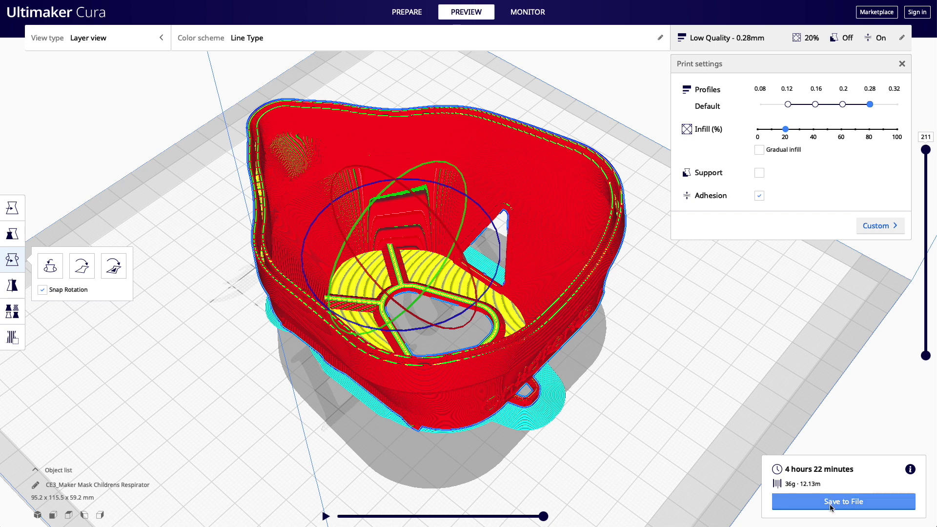
Save the sliced children's respirator to a file.
click(867, 501)
click(867, 505)
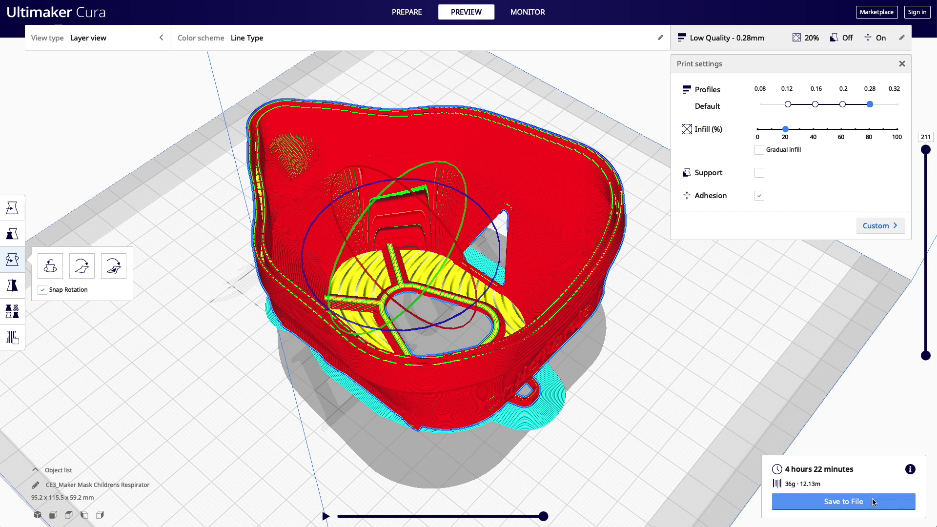